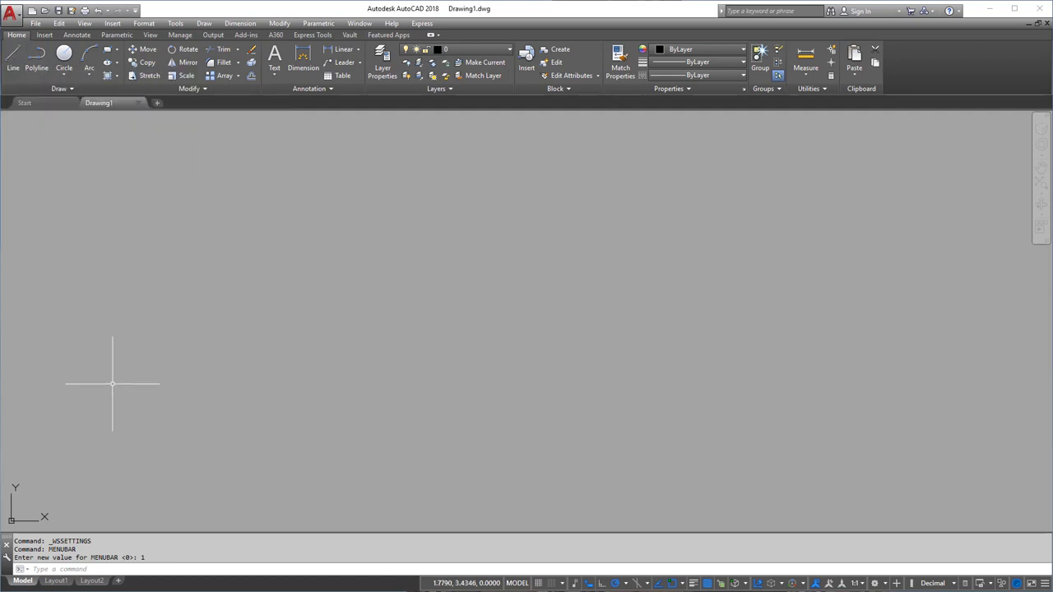
Place the cursor in the command line, ready to enter the next command.
left_click(118, 569)
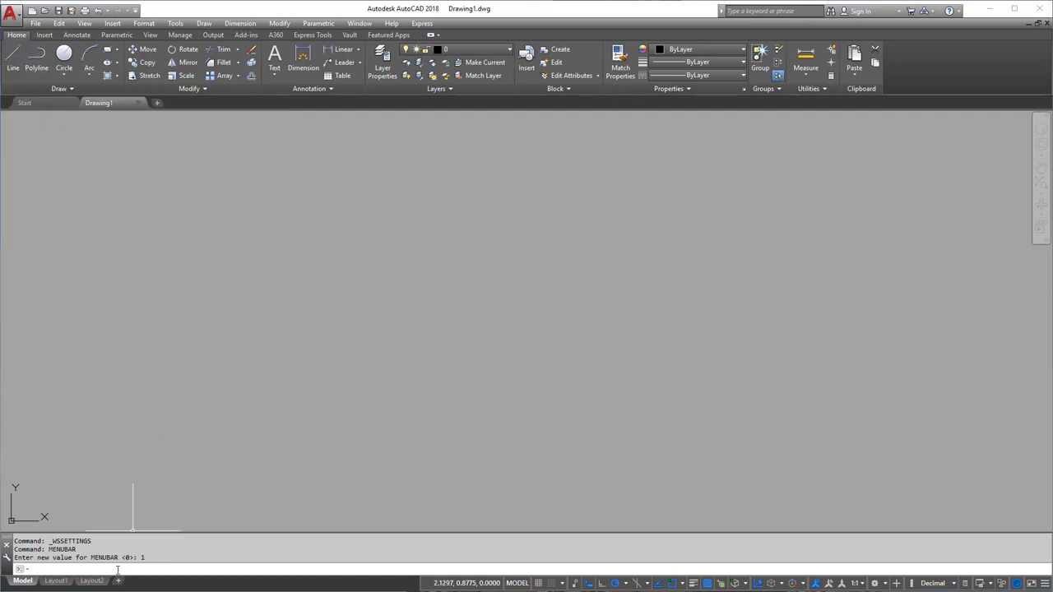
type("l")
key("Return")
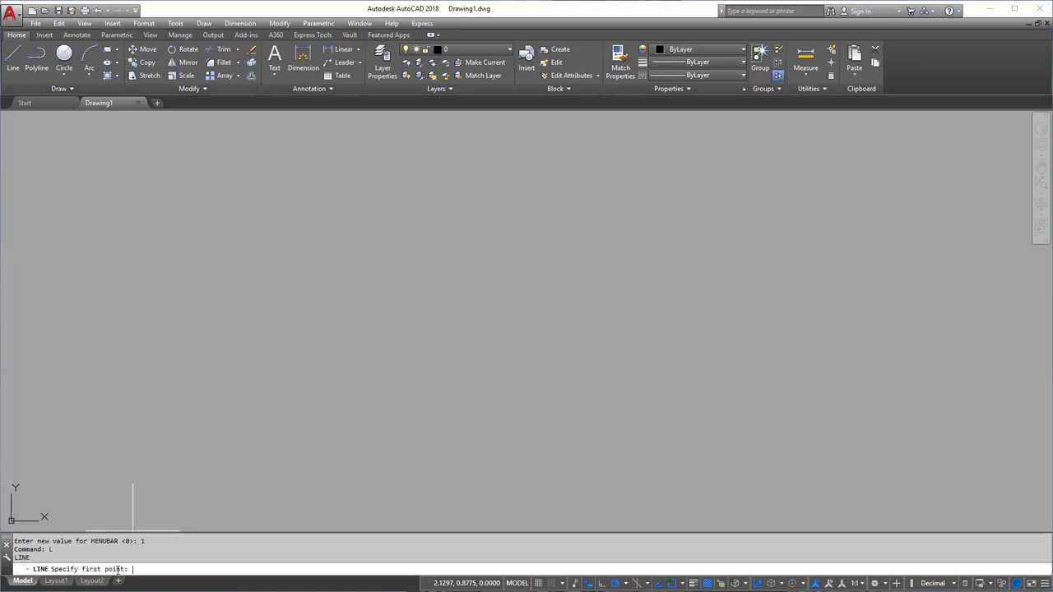
key("Escape")
key("Escape")
key("Escape")
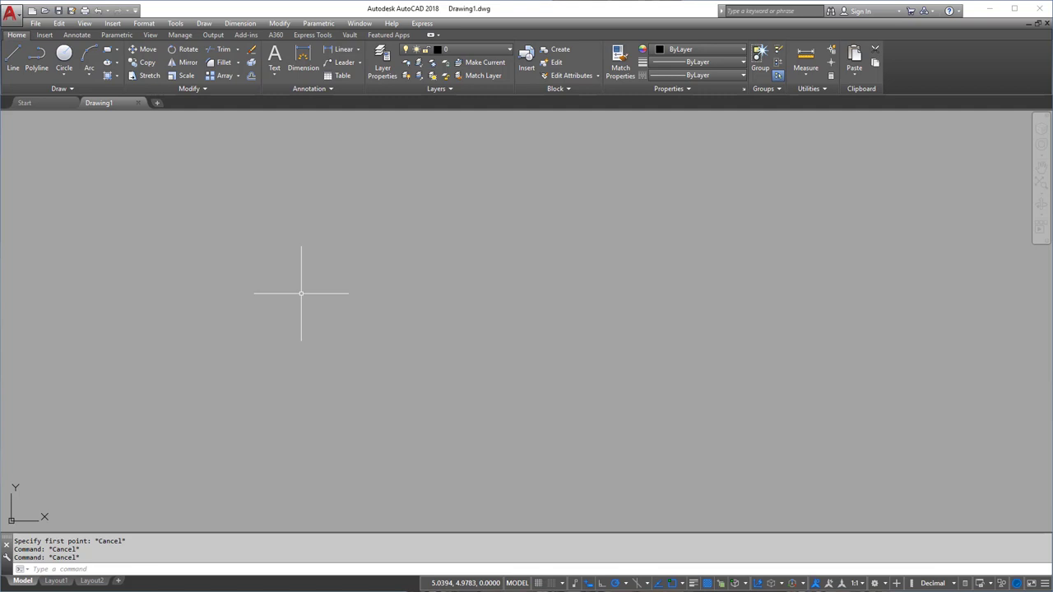
left_click(13, 69)
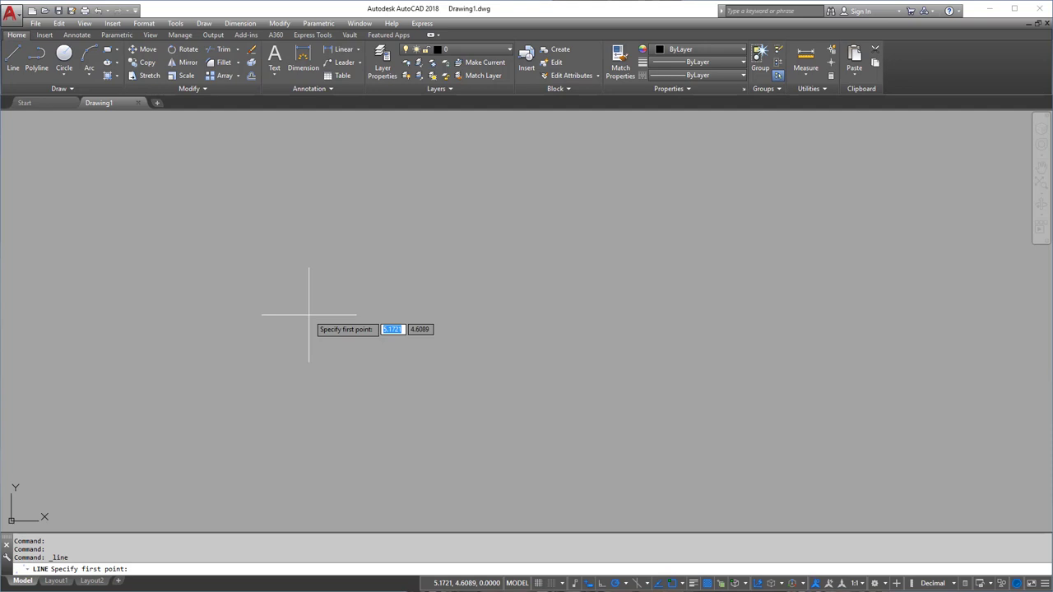
type("0")
key("Tab")
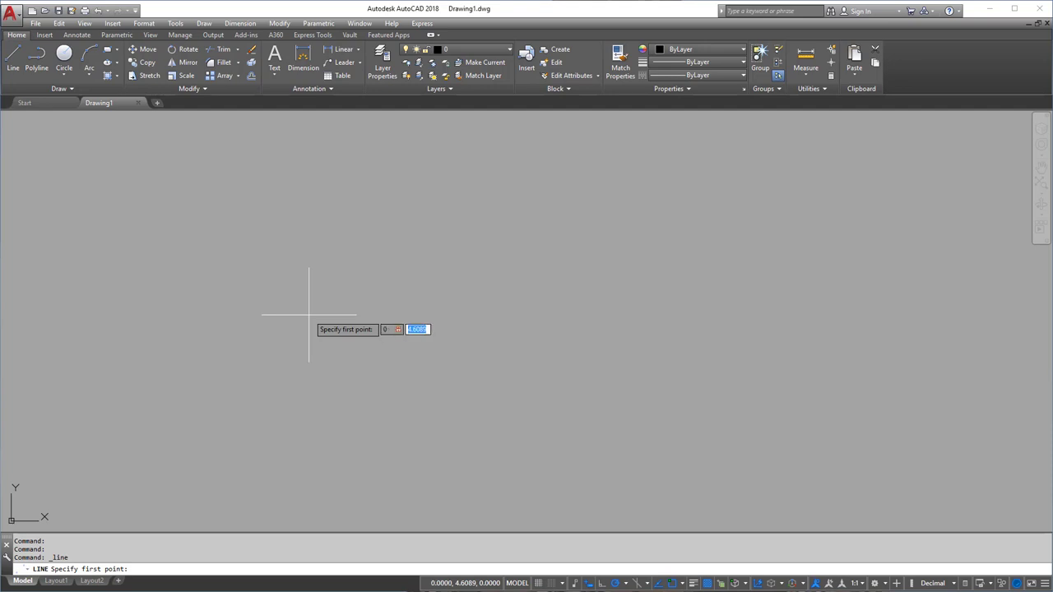
type("0")
key("Return")
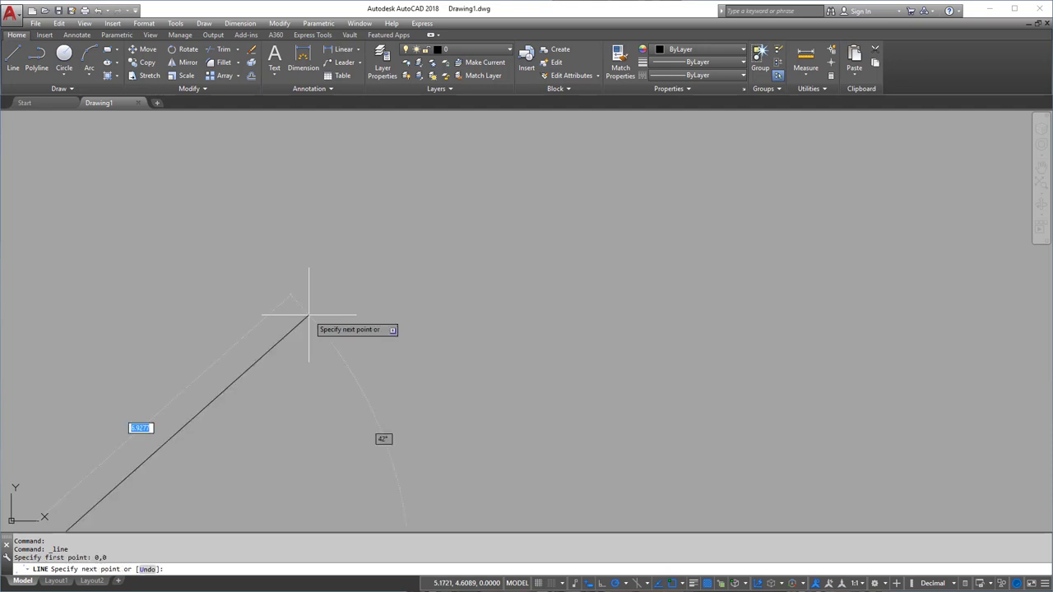
scroll(308, 315, "down", 5)
scroll(472, 324, "up", 6)
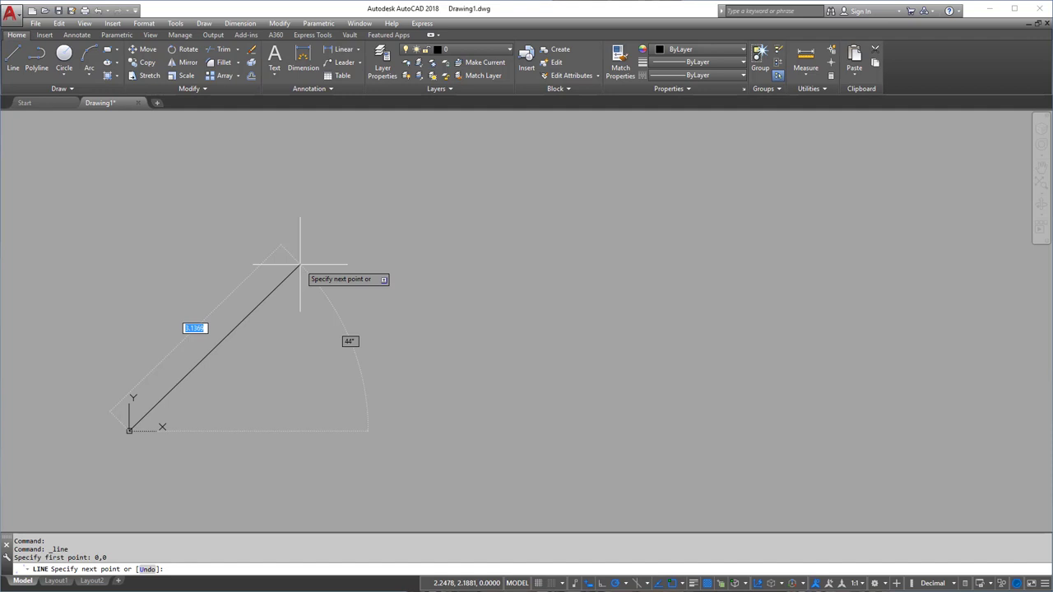
type("5")
key("Tab")
type("5")
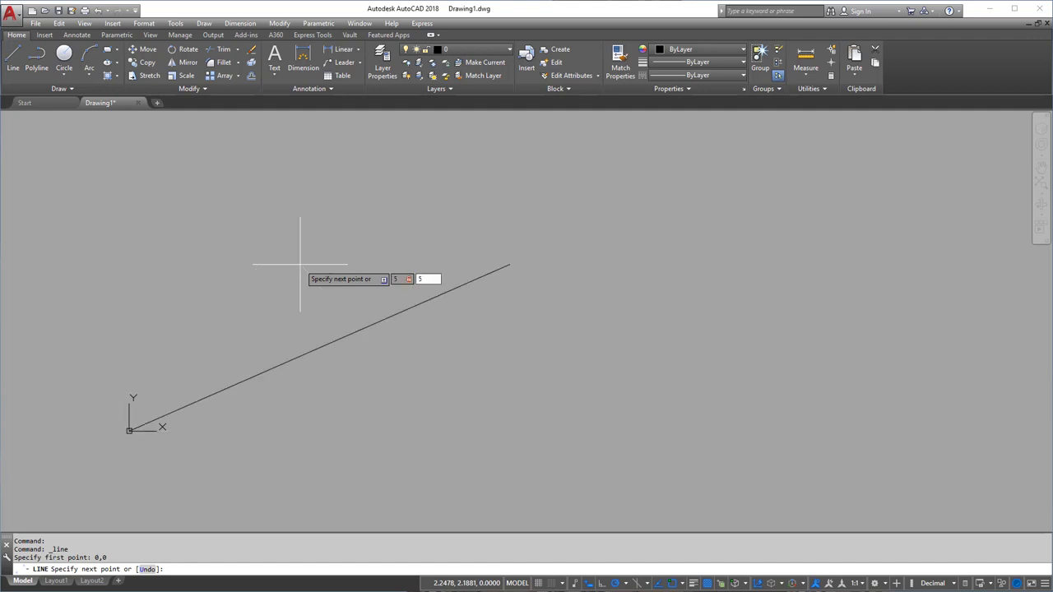
key("Escape")
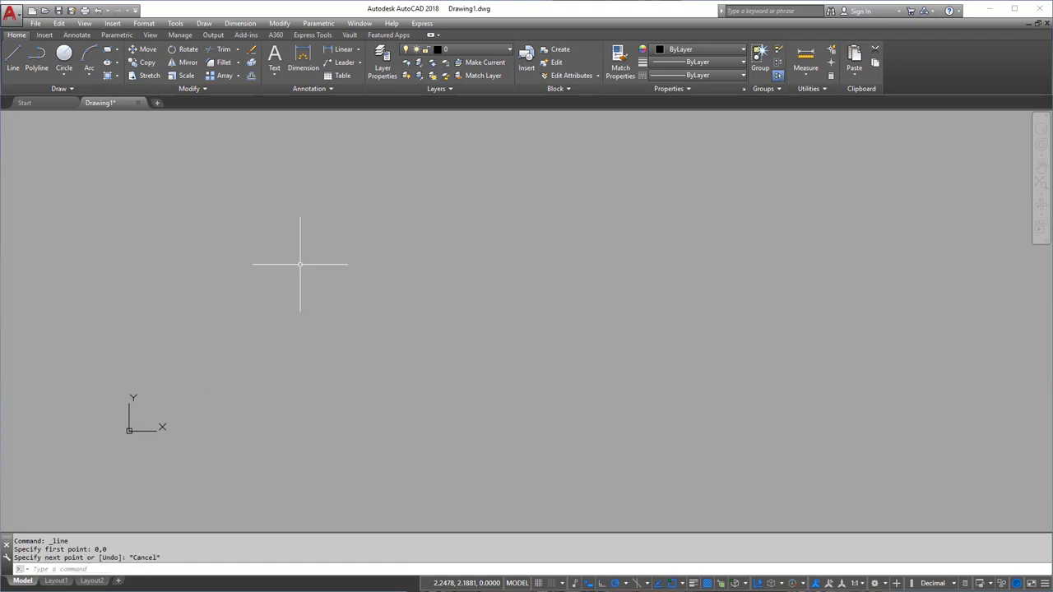
left_click(13, 58)
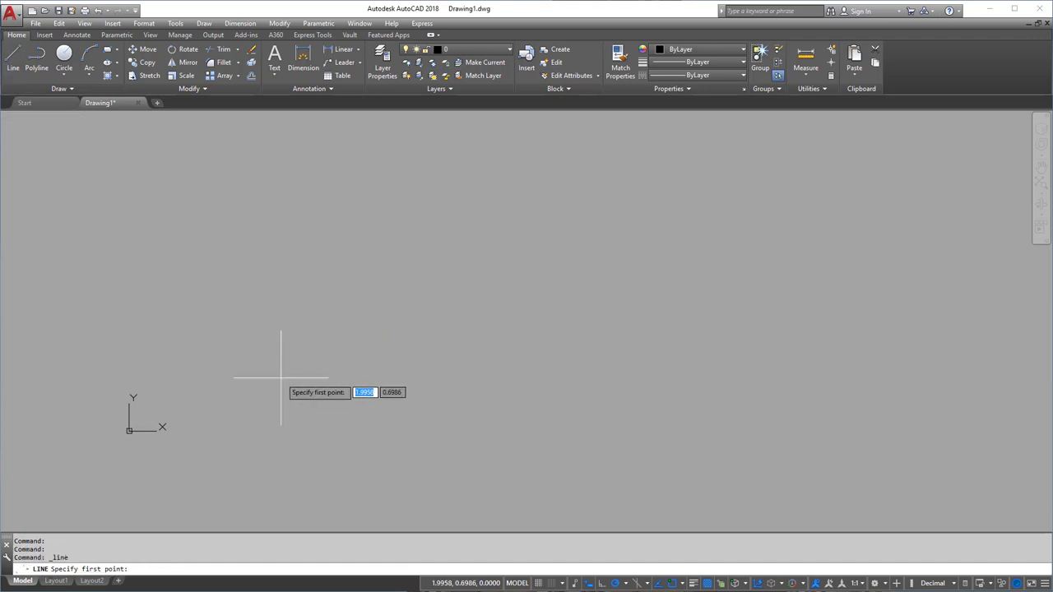
type("0,0")
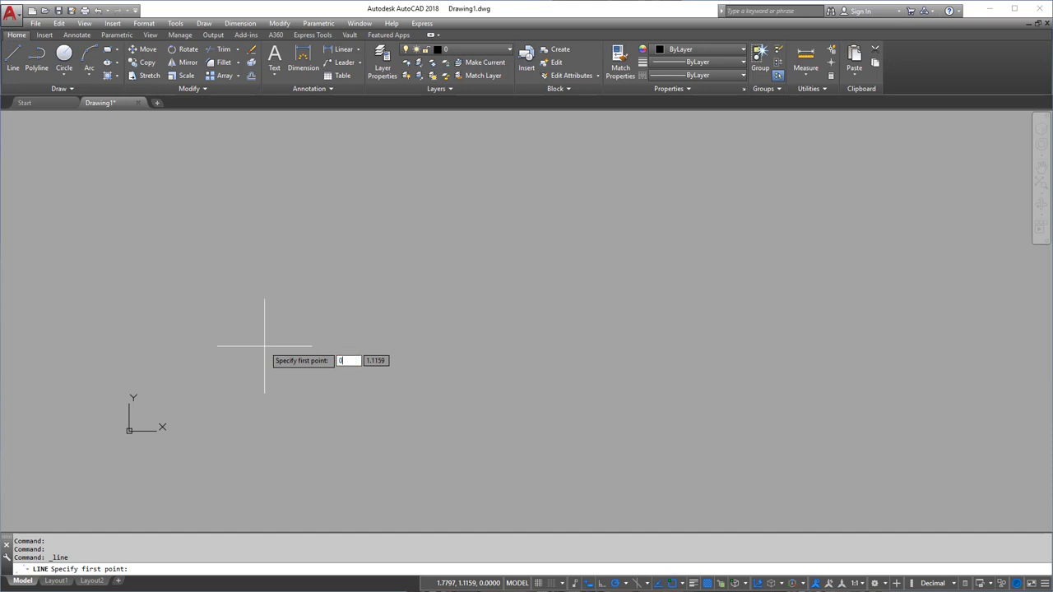
key("Return")
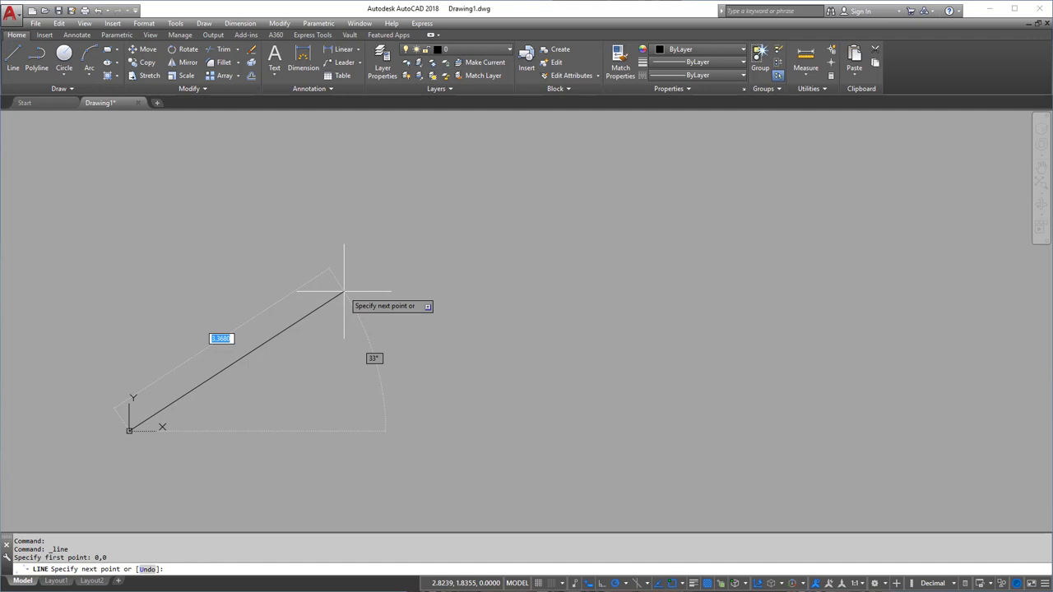
type("5")
key("Tab")
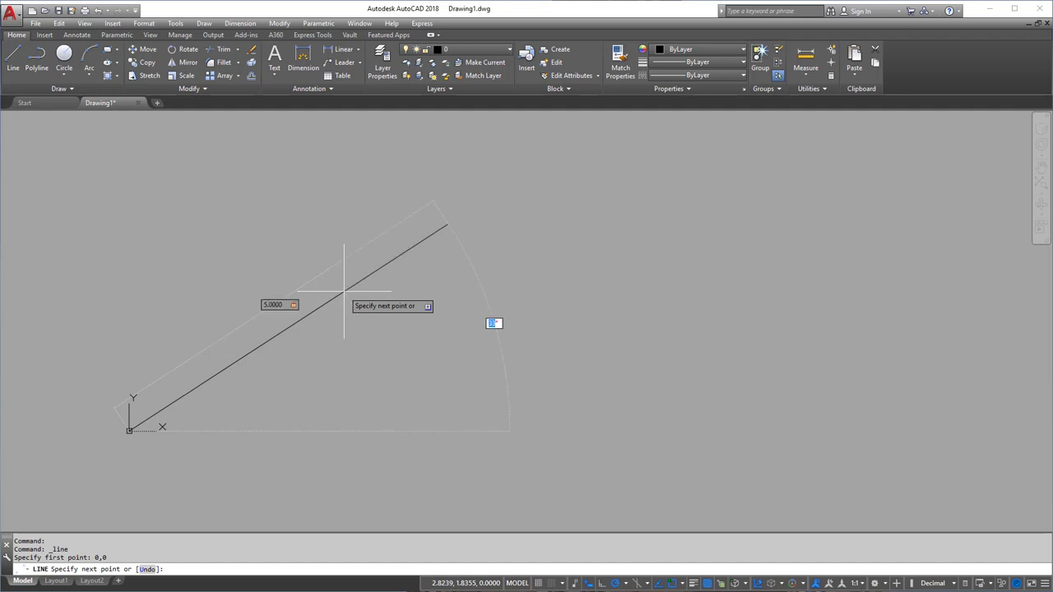
type("45")
key("Tab")
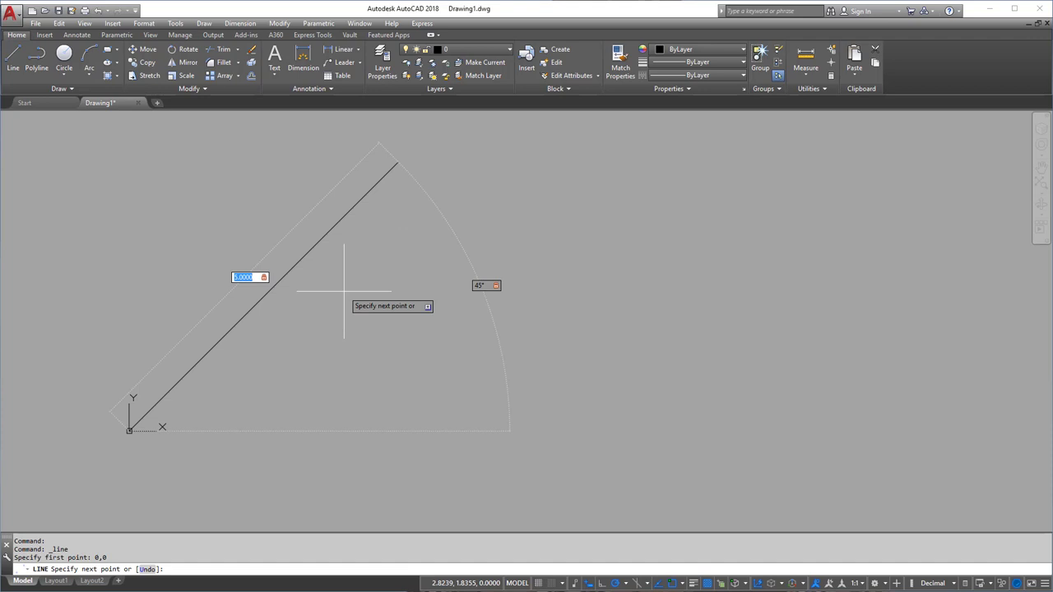
key("Escape")
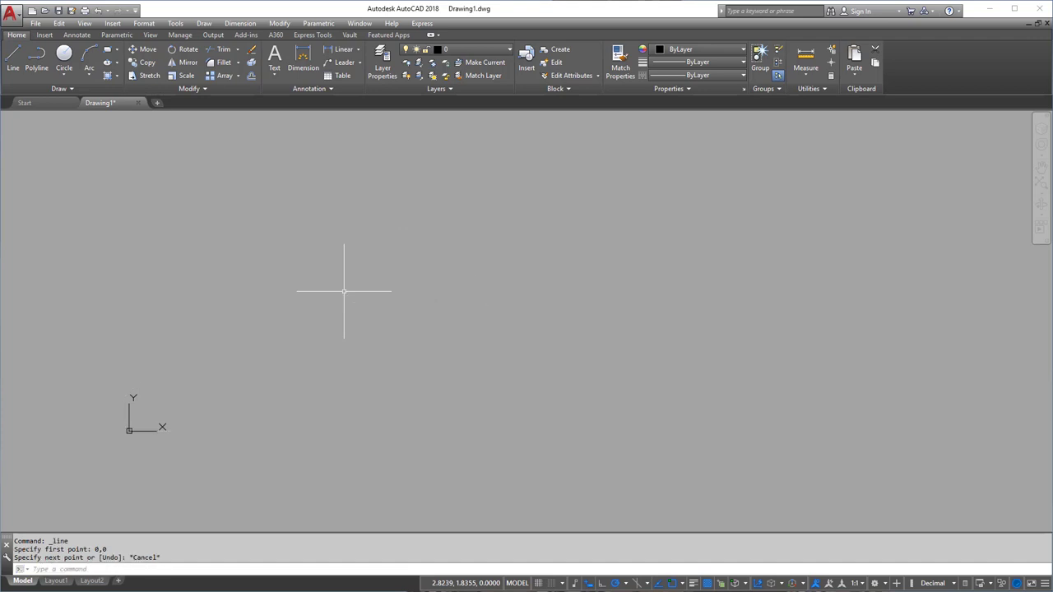
left_click(15, 62)
type("0,0")
key("Return")
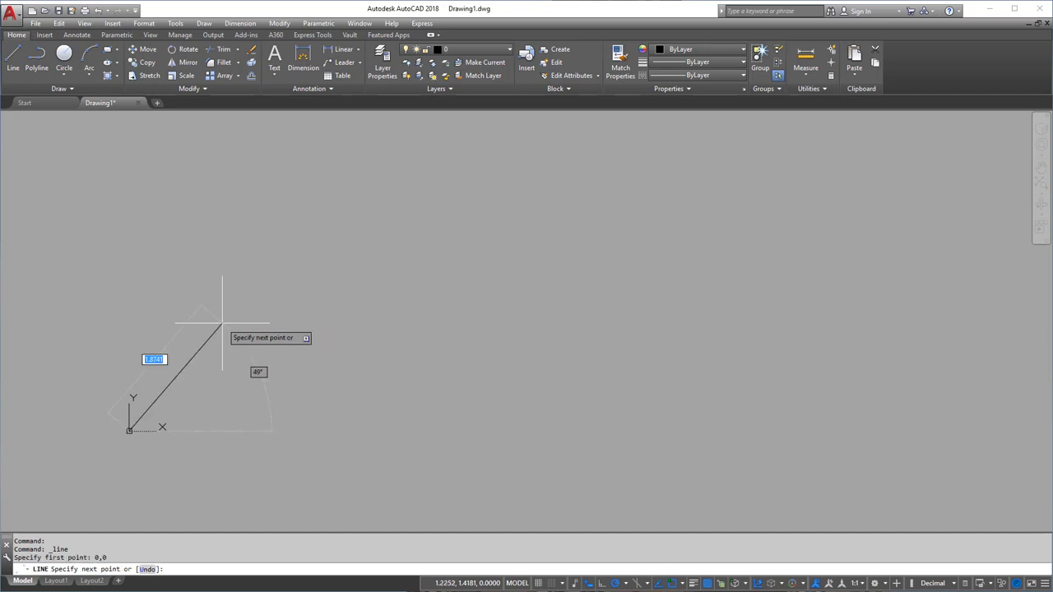
type("5")
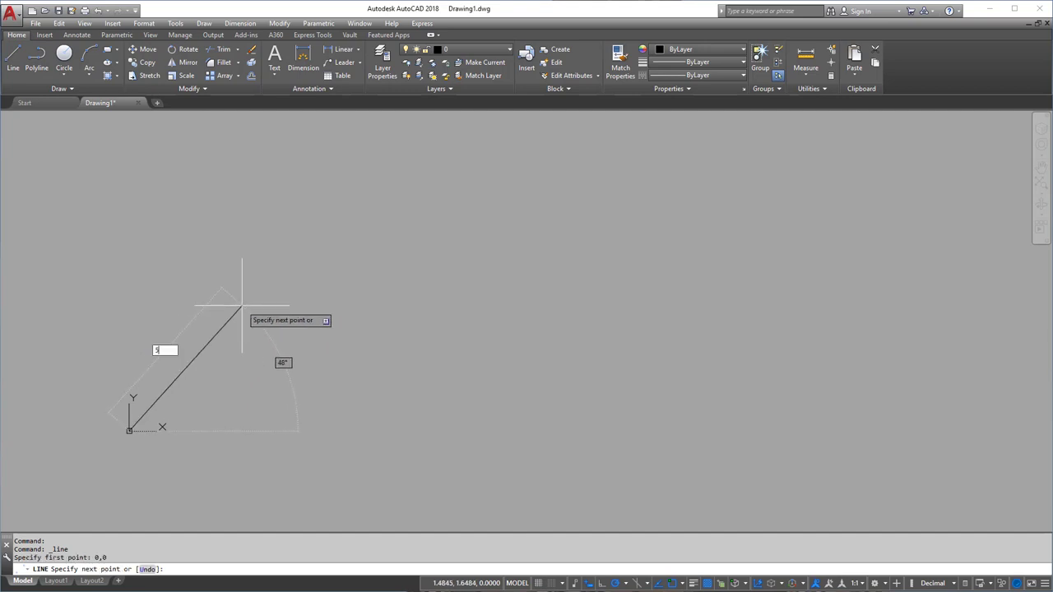
key("Tab")
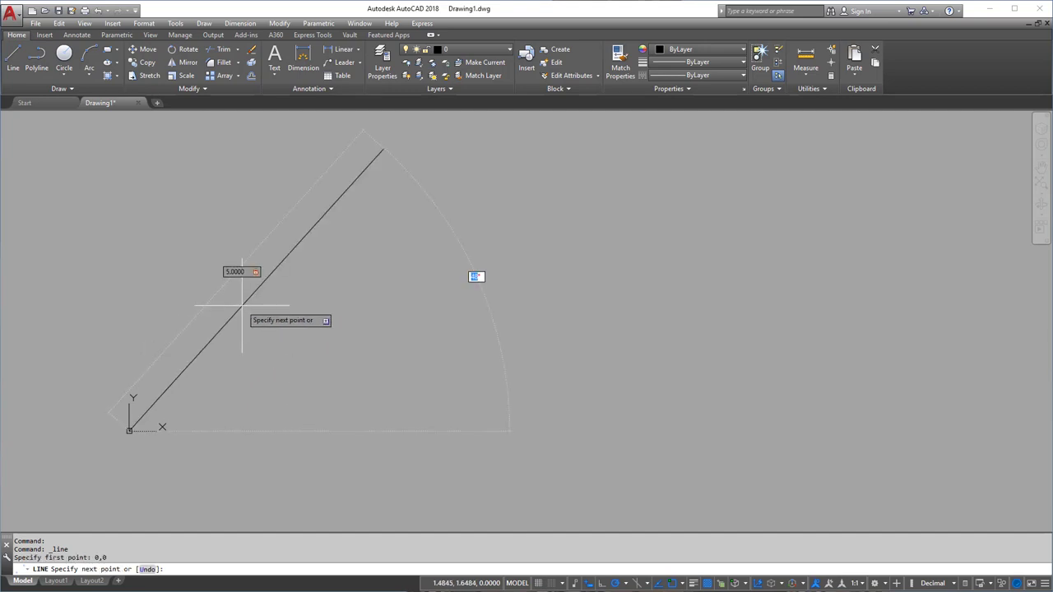
type("45")
key("Tab")
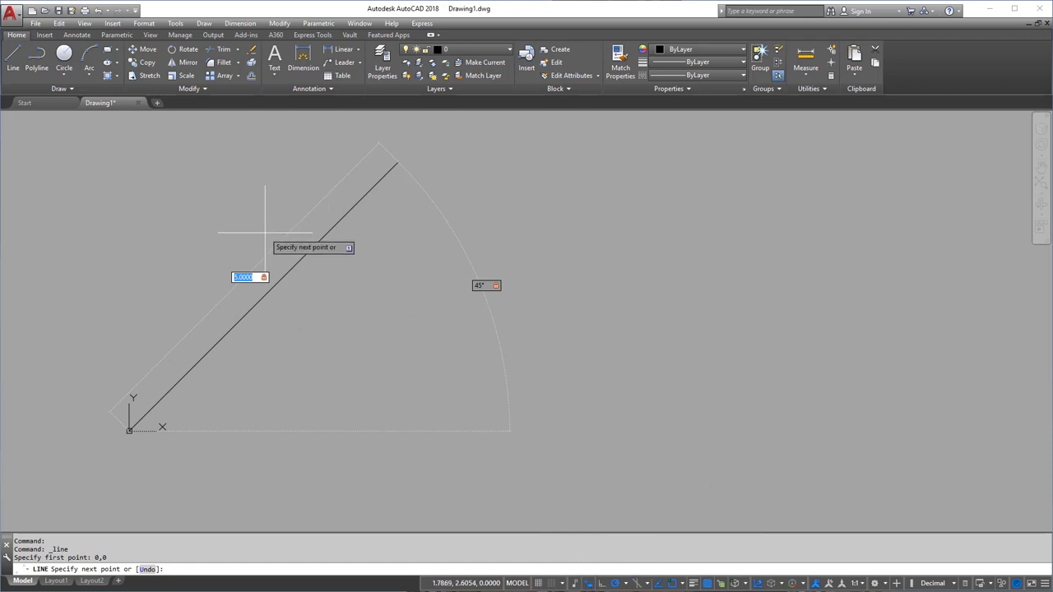
key("Tab")
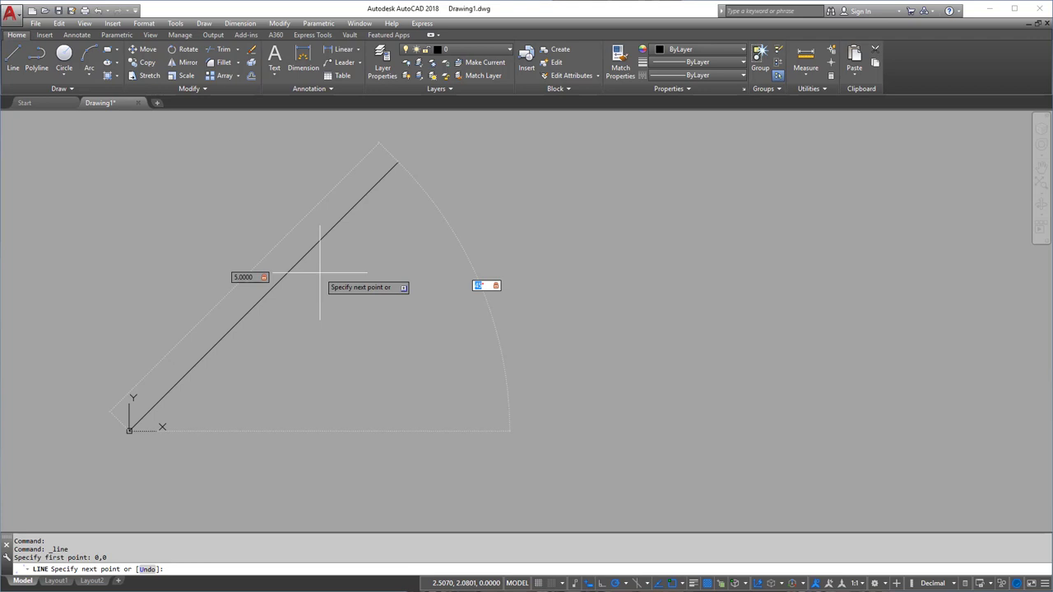
key("Escape")
key("Escape")
key("Escape")
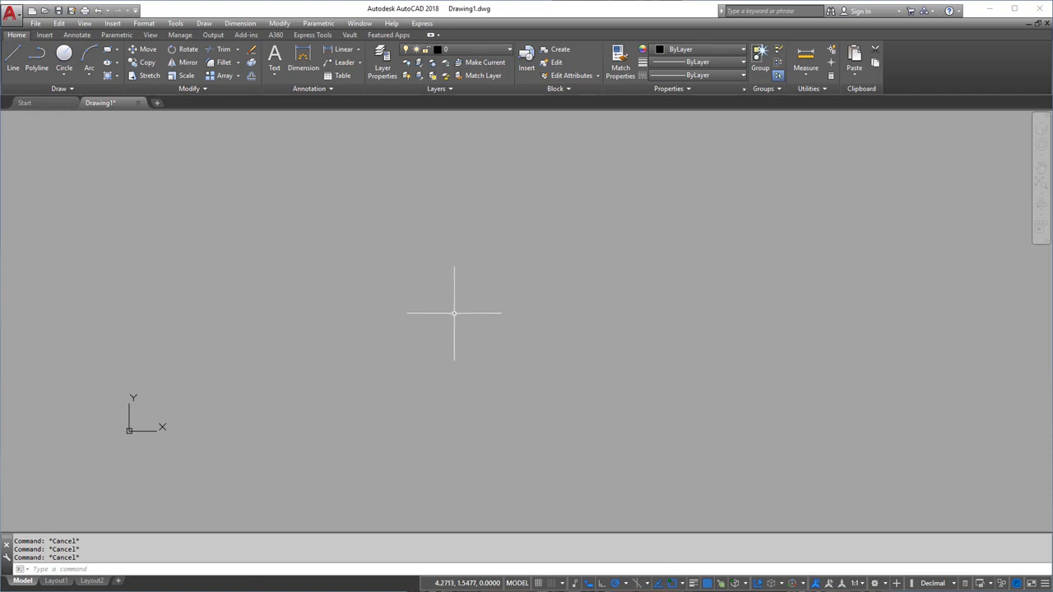
type("l")
key("Return")
left_click(260, 405)
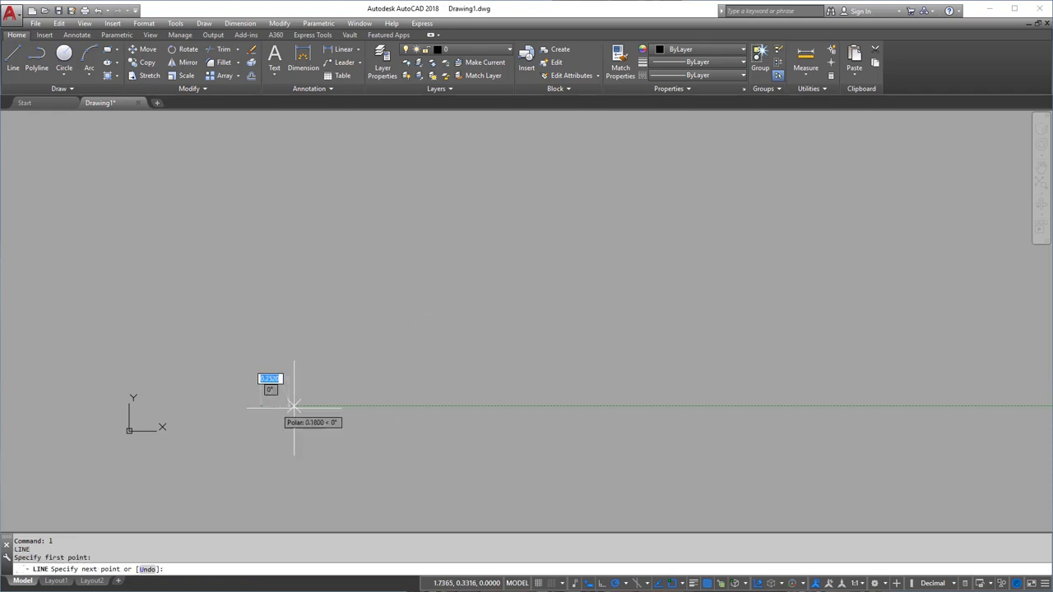
key("F8")
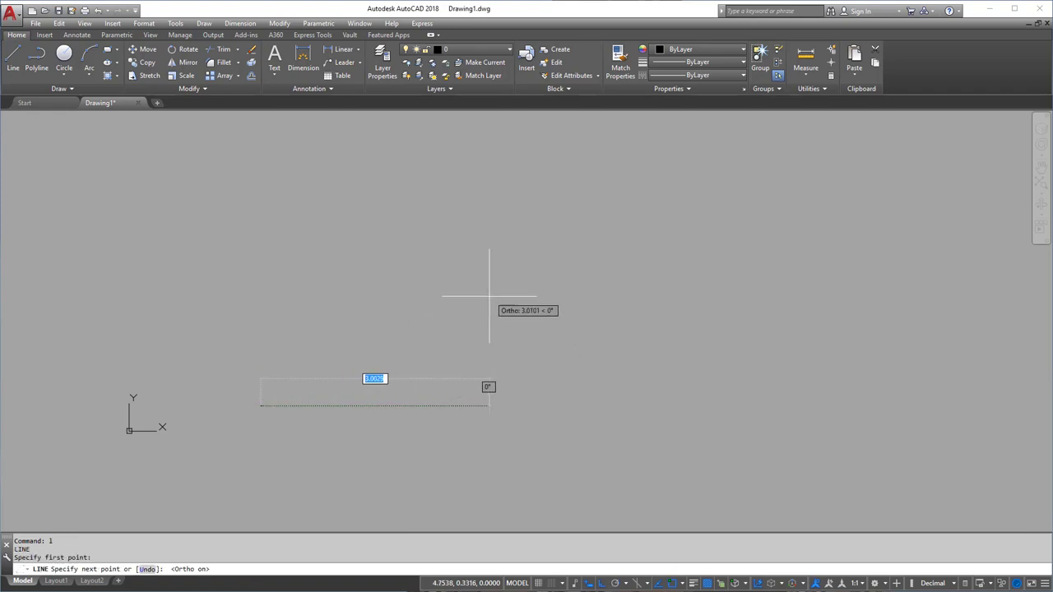
key("F8")
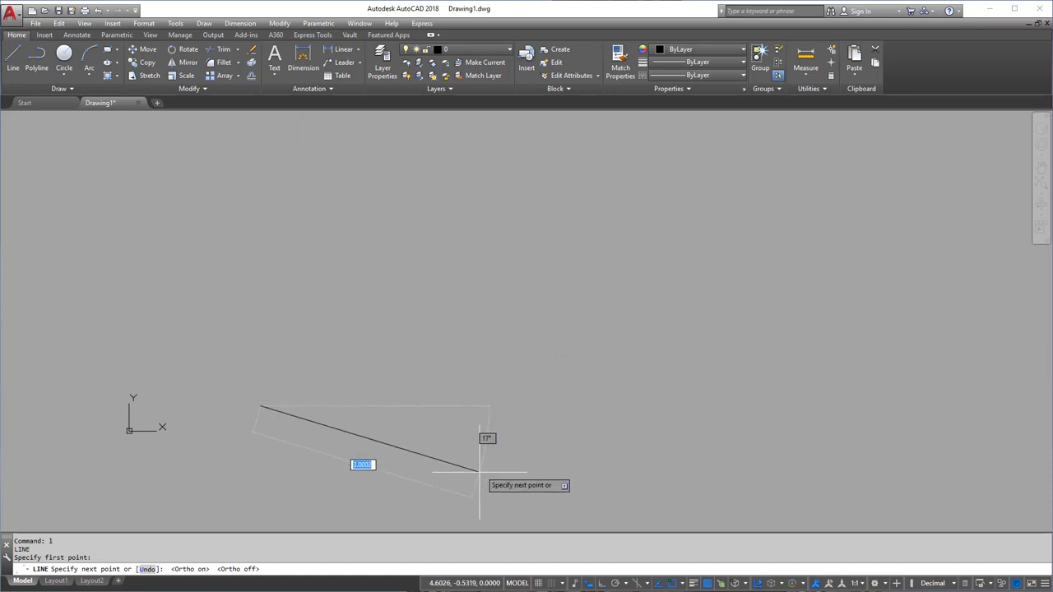
mouse_move(431, 497)
middle_mouse_down()
mouse_move(574, 309)
mouse_move(481, 487)
middle_mouse_up()
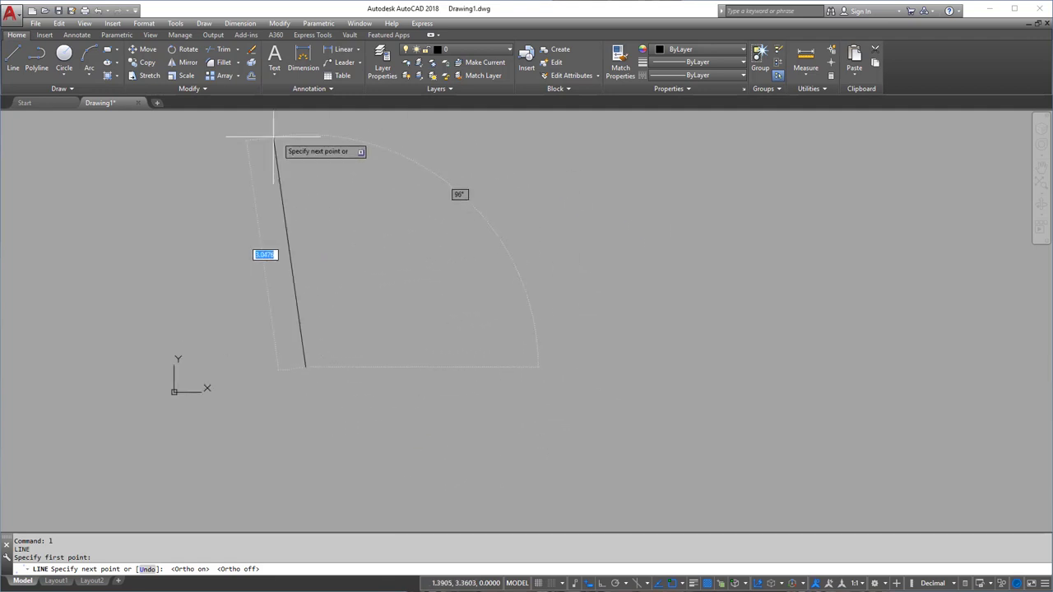
middle_click_drag(592, 396, 604, 478)
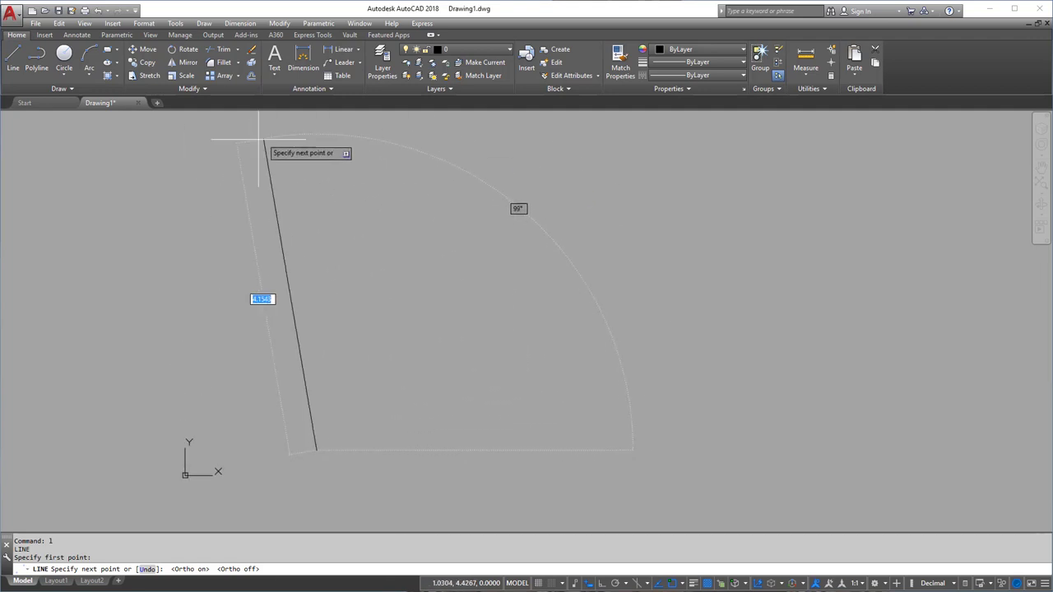
middle_click_drag(378, 387, 444, 223)
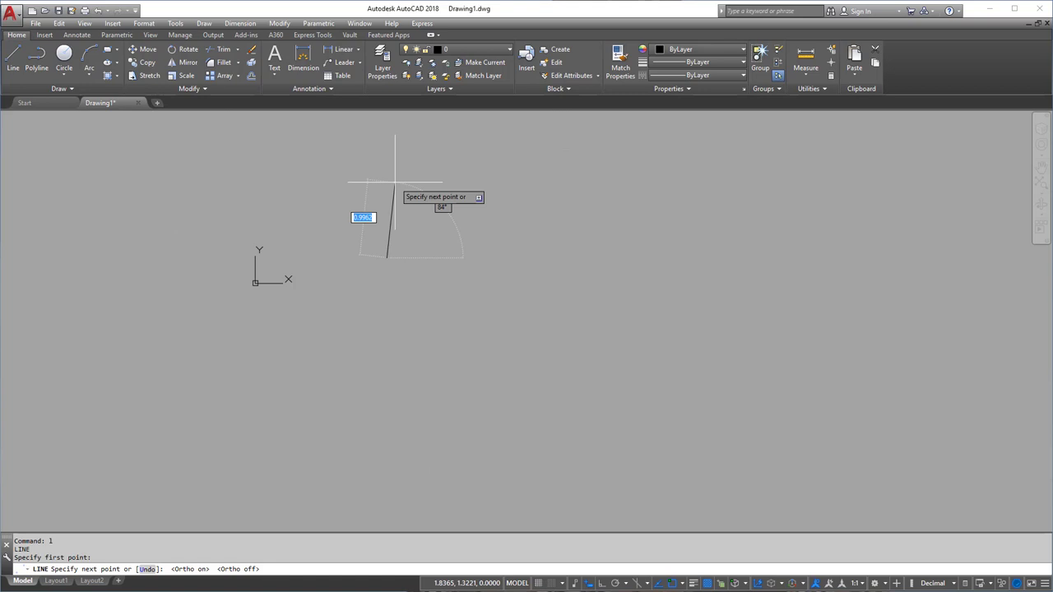
key("Escape")
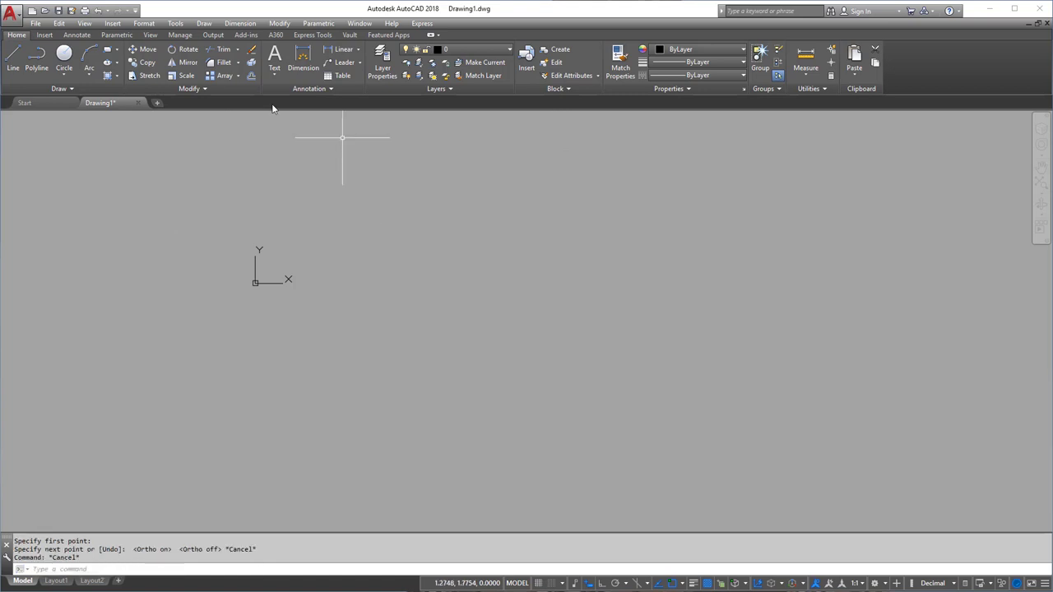
Start a line and draw the first two 5-unit sides at 0° and 90°.
left_click(13, 57)
left_click(360, 279)
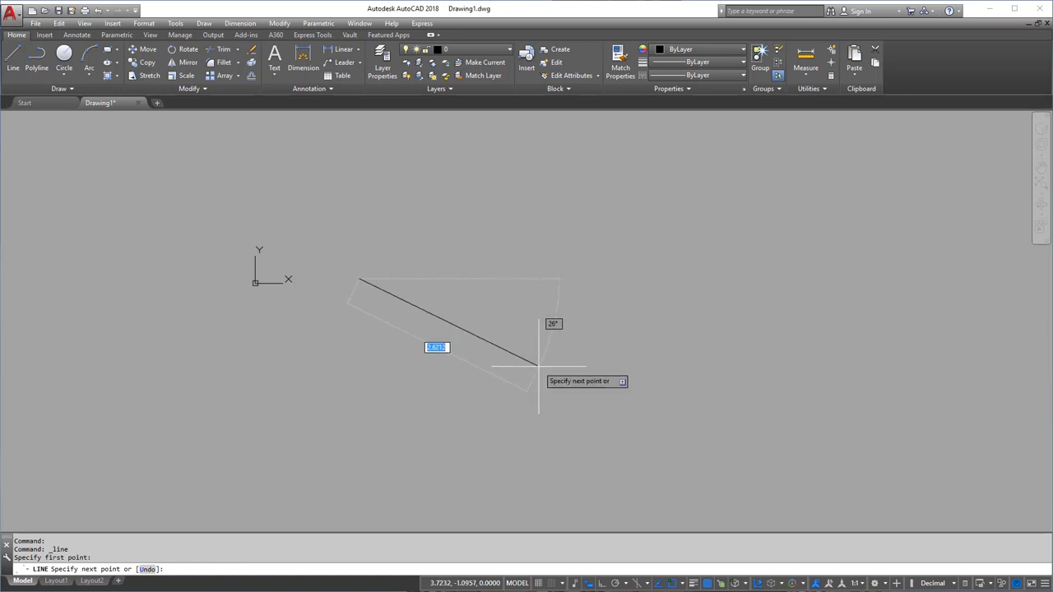
type("5")
type("0")
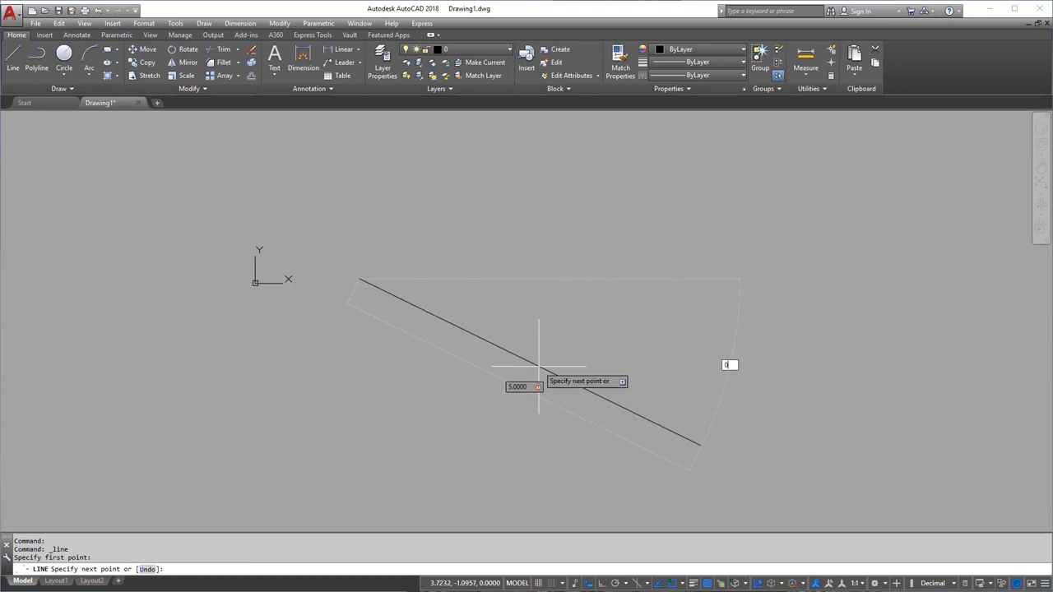
key("Return")
type("5")
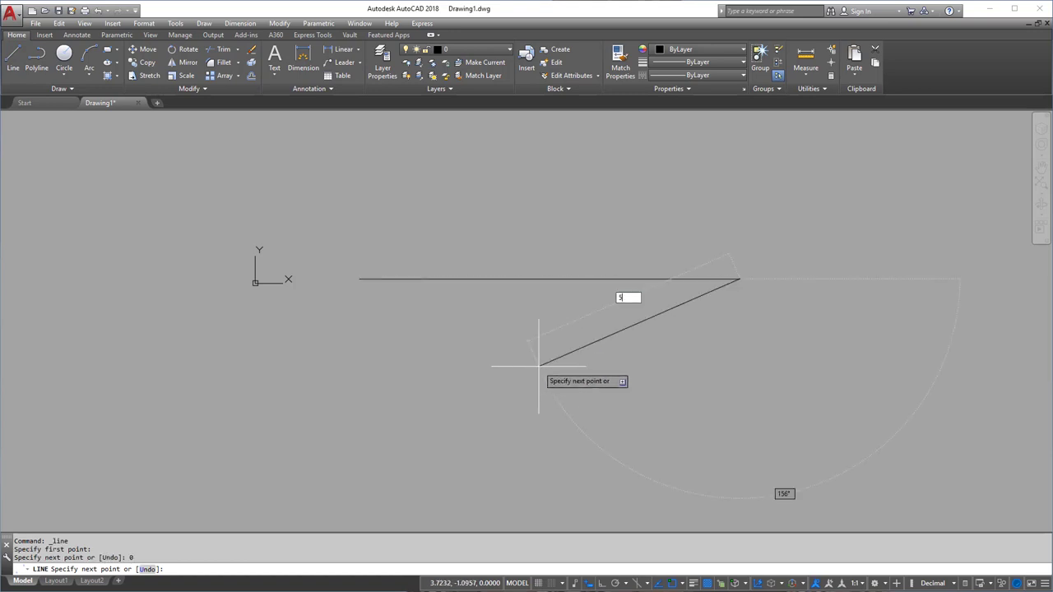
key("Tab")
type("9")
key("Return")
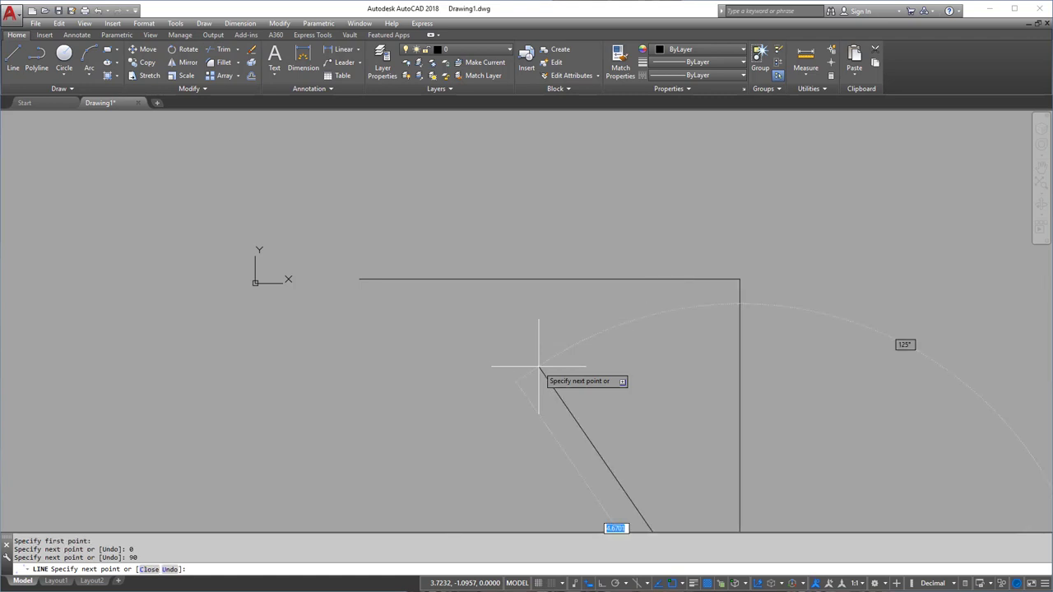
middle_click_drag(642, 435, 640, 289)
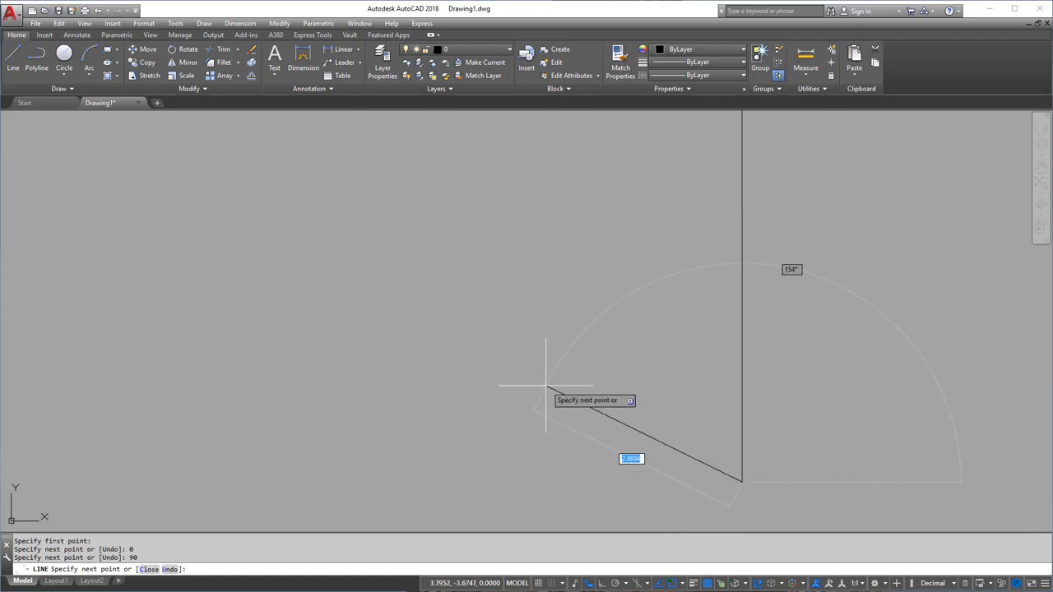
Add the 5-unit side at 180° and close the square with C.
type("5")
key("Tab")
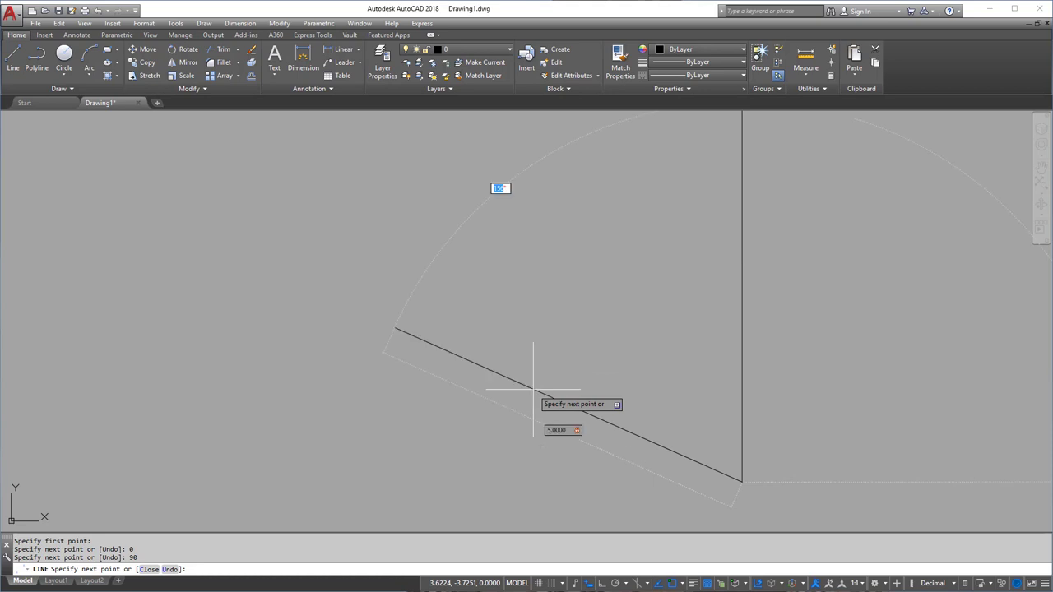
type("180")
key("Return")
scroll(447, 352, "down", 2)
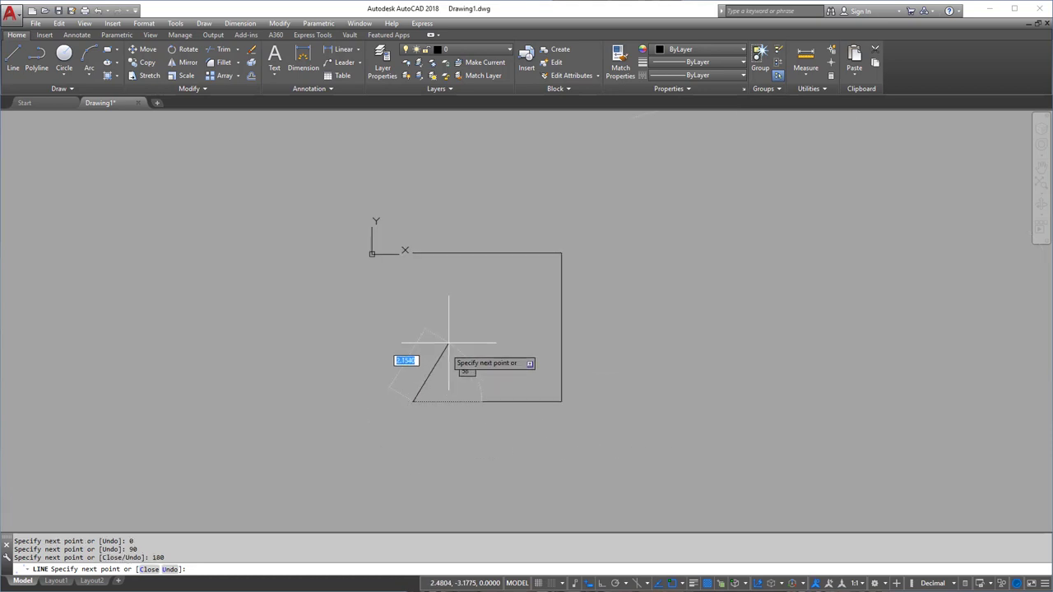
type("c")
key("Return")
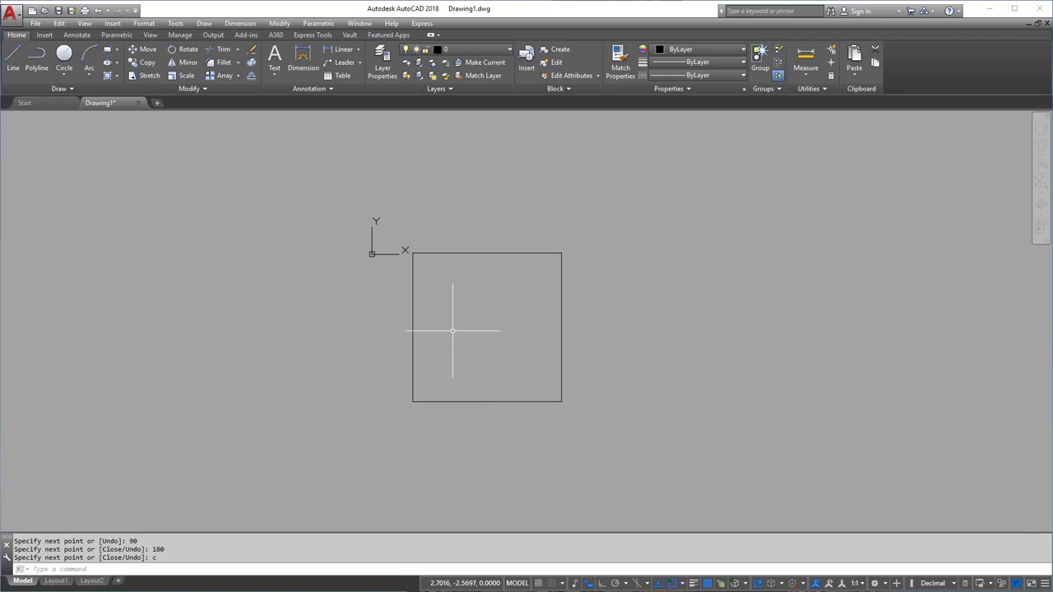
Window-select the square's four edges and delete them.
key("Escape")
key("Escape")
left_click(416, 218)
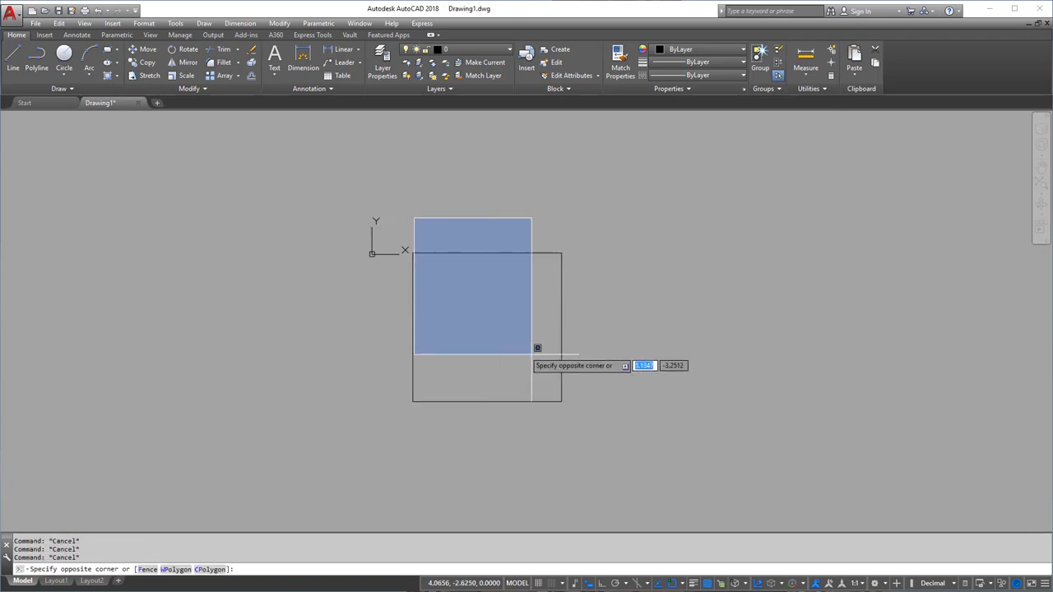
left_click(634, 411)
left_click(579, 199)
left_click(425, 383)
key("Delete")
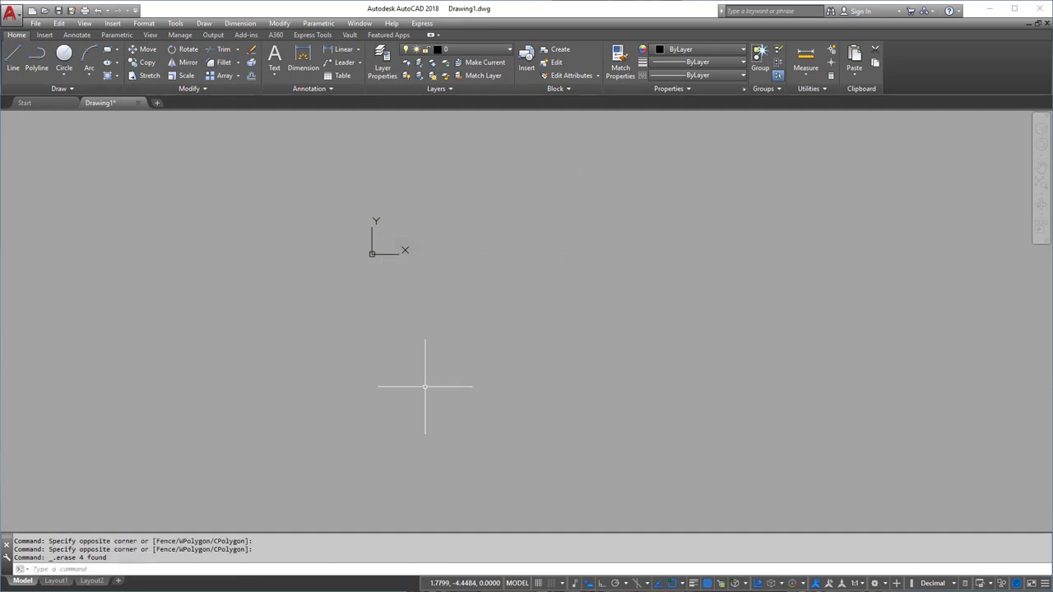
Turn off Object Snap Tracking, Osnap and Dynamic UCS on the status bar.
middle_click_drag(479, 303, 522, 353)
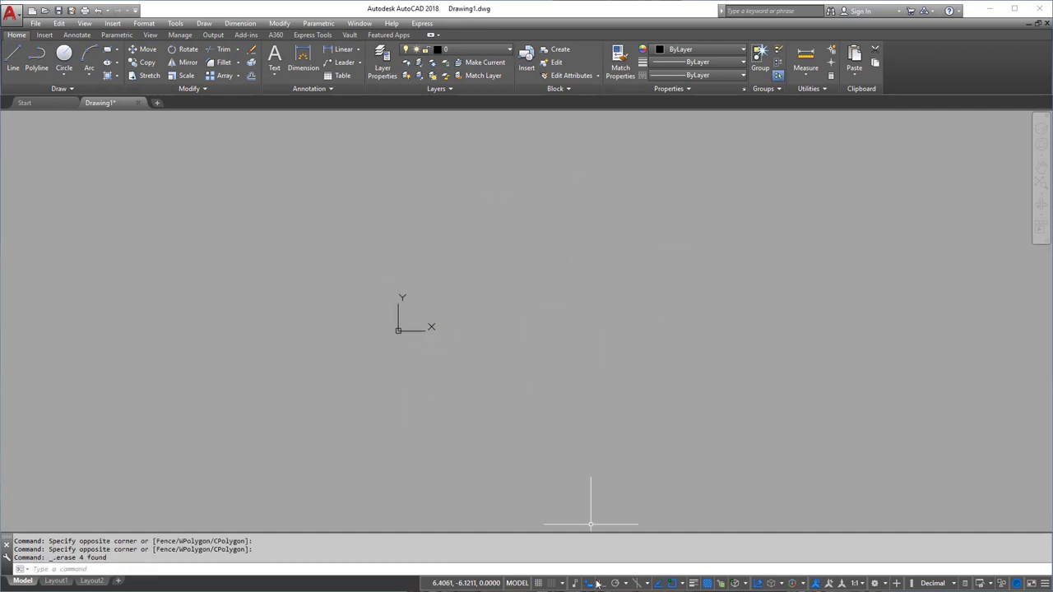
left_click(658, 583)
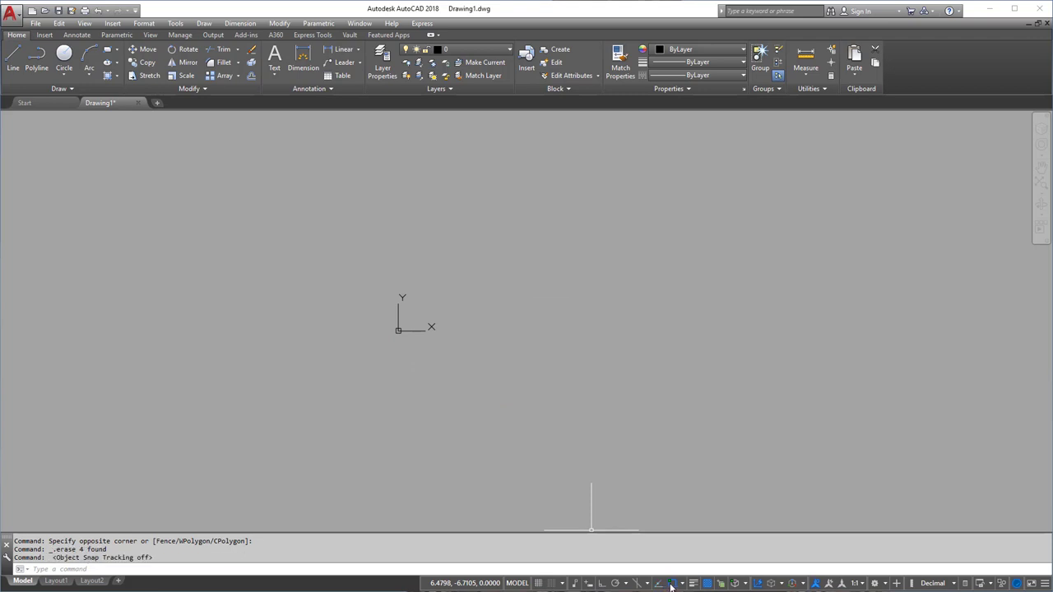
left_click(671, 583)
left_click(757, 583)
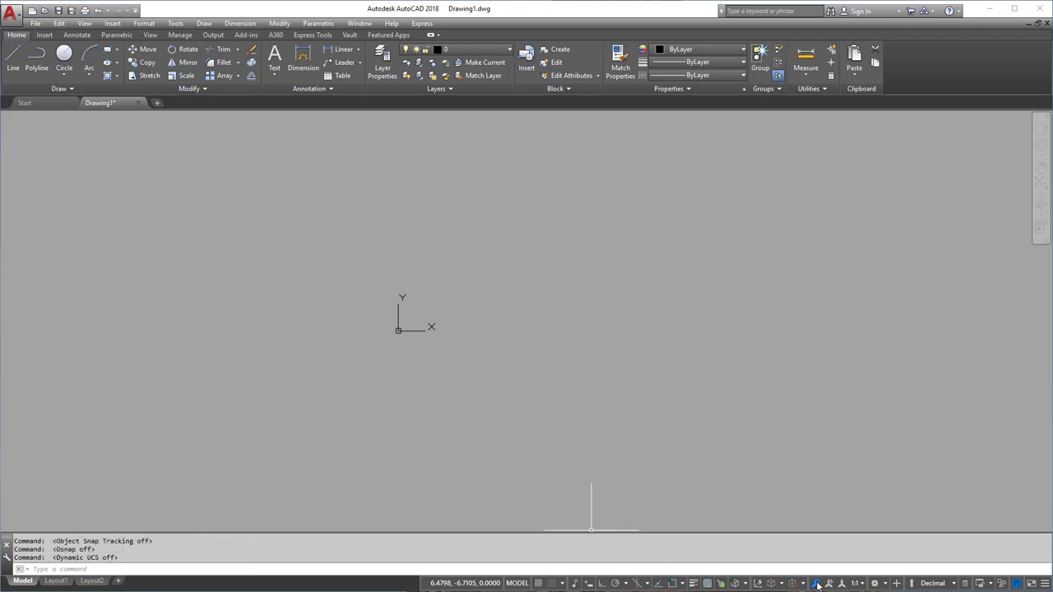
Hide annotative objects at other scales, cancel an unfinished line, and start a fresh line.
left_click(816, 583)
left_click(13, 58)
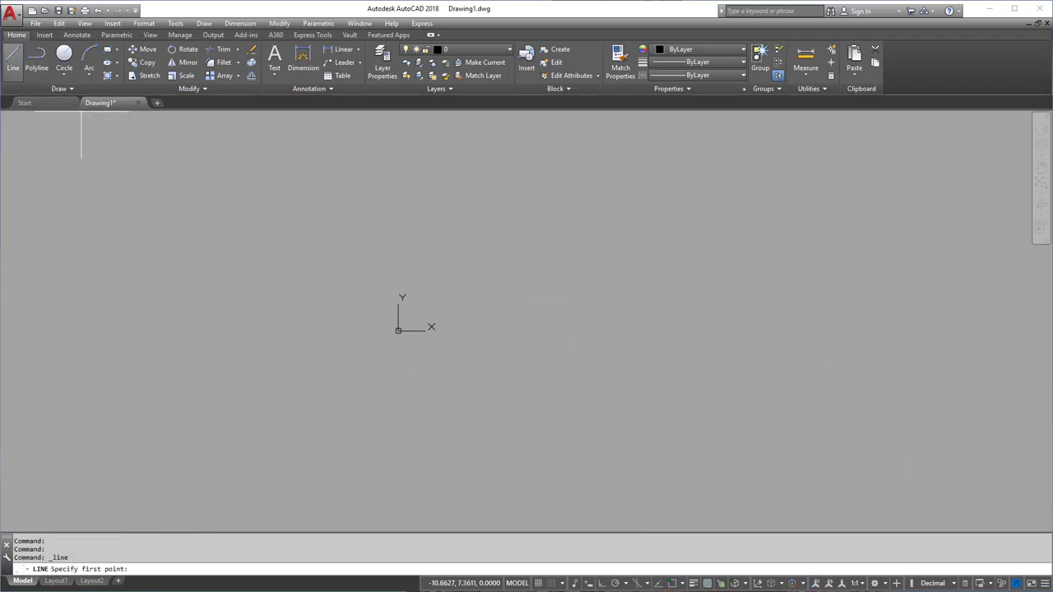
left_click(456, 346)
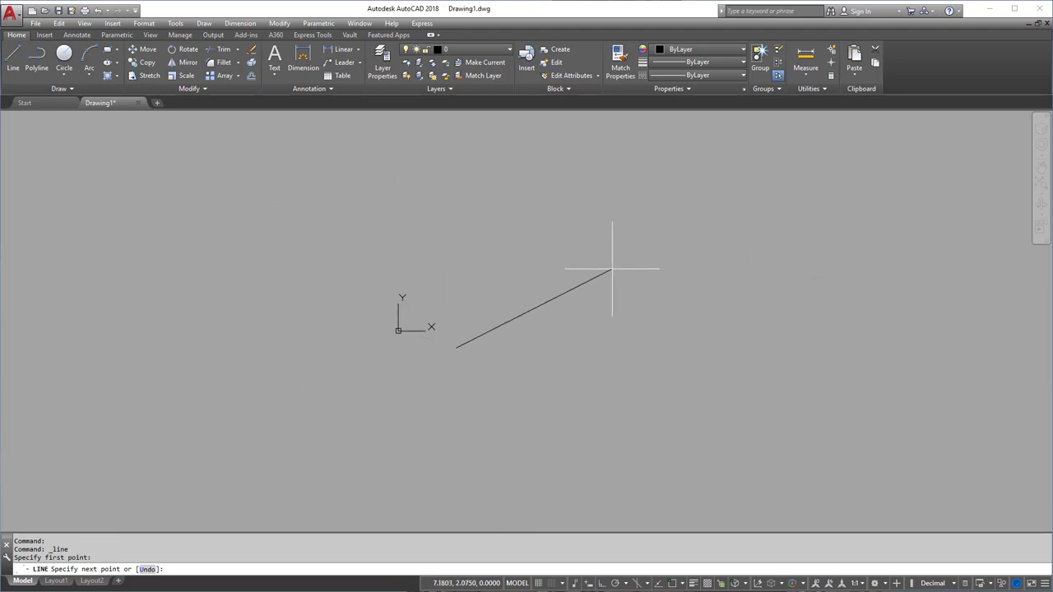
key("Escape")
key("Escape")
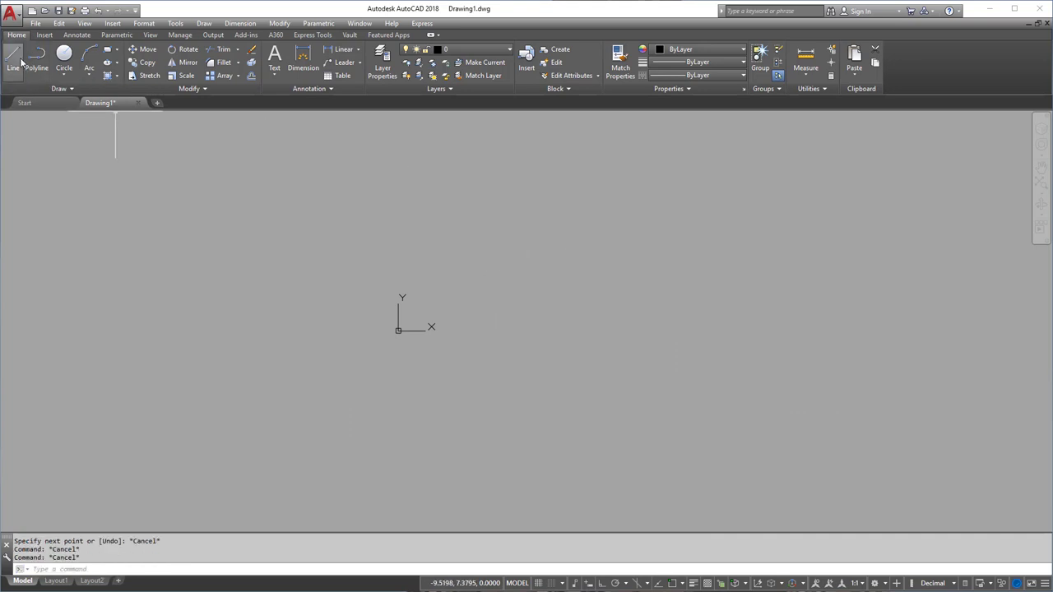
left_click(13, 57)
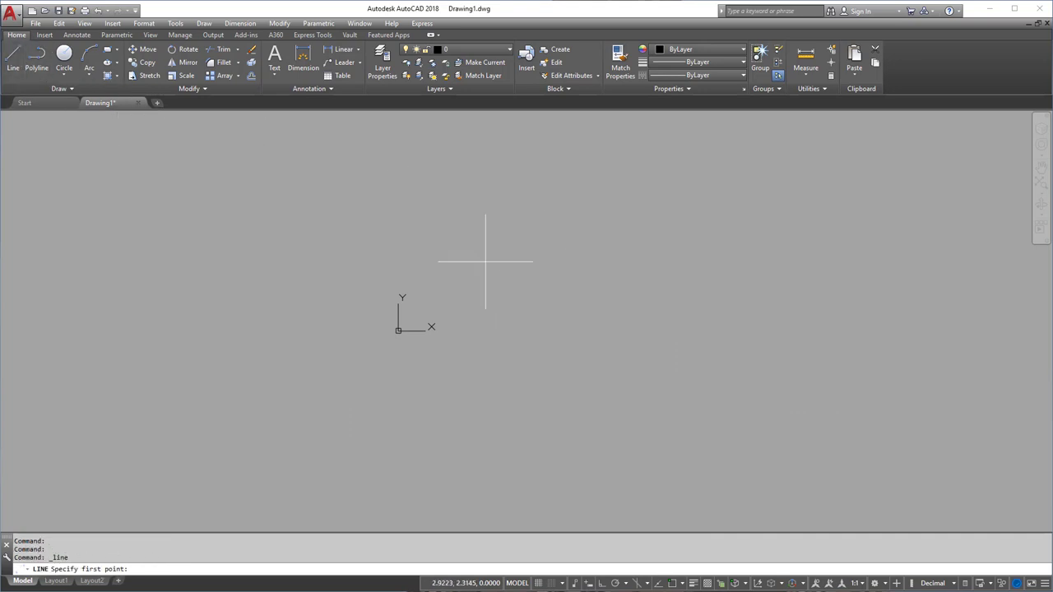
Draw a square from 0,0 using @5<0, @5<90, @5<180 and close it with CL.
key("Return")
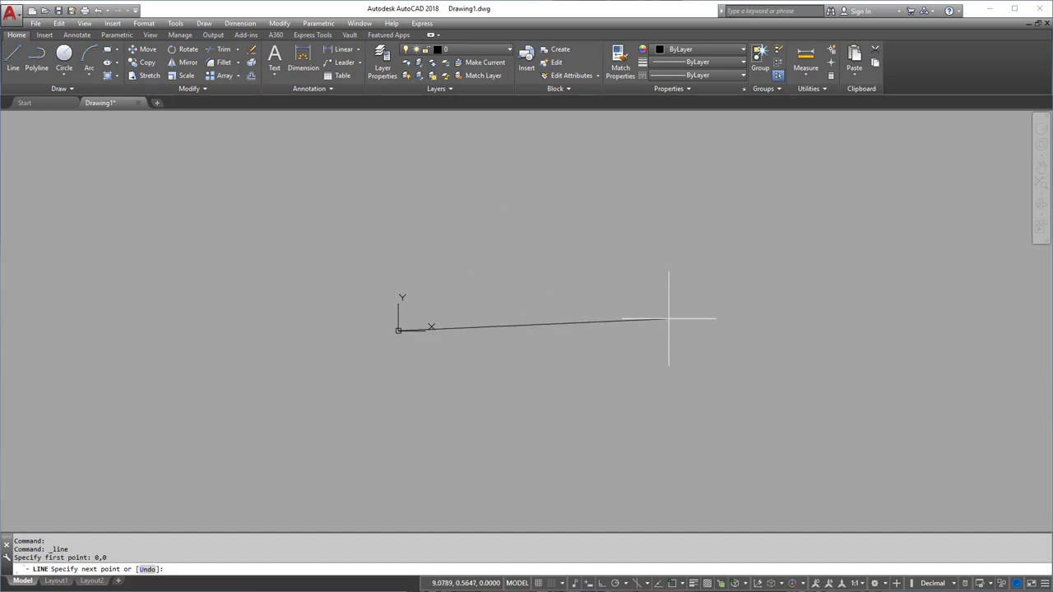
type("@5<0")
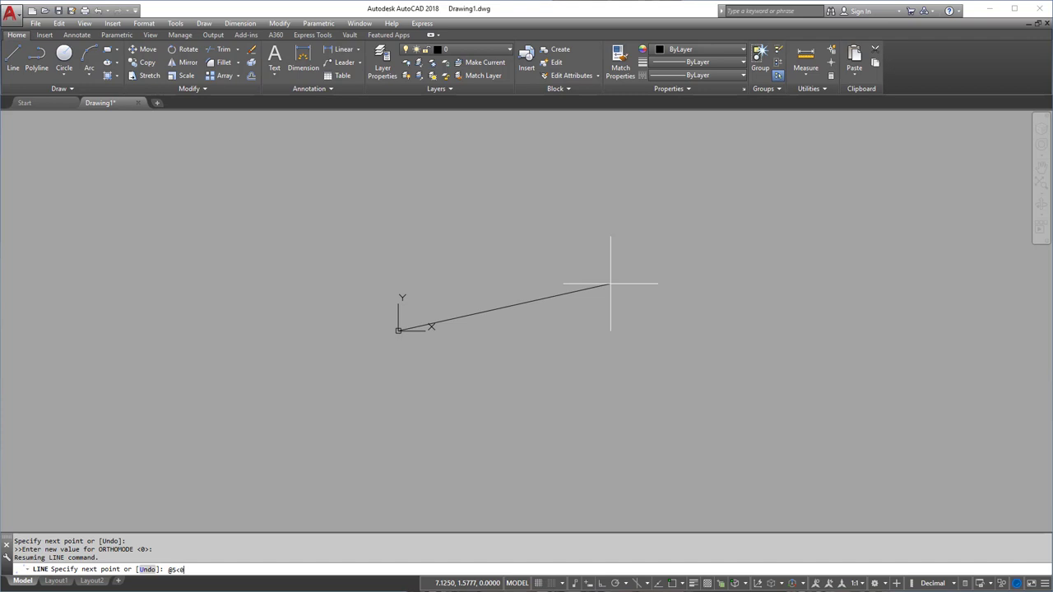
key("Return")
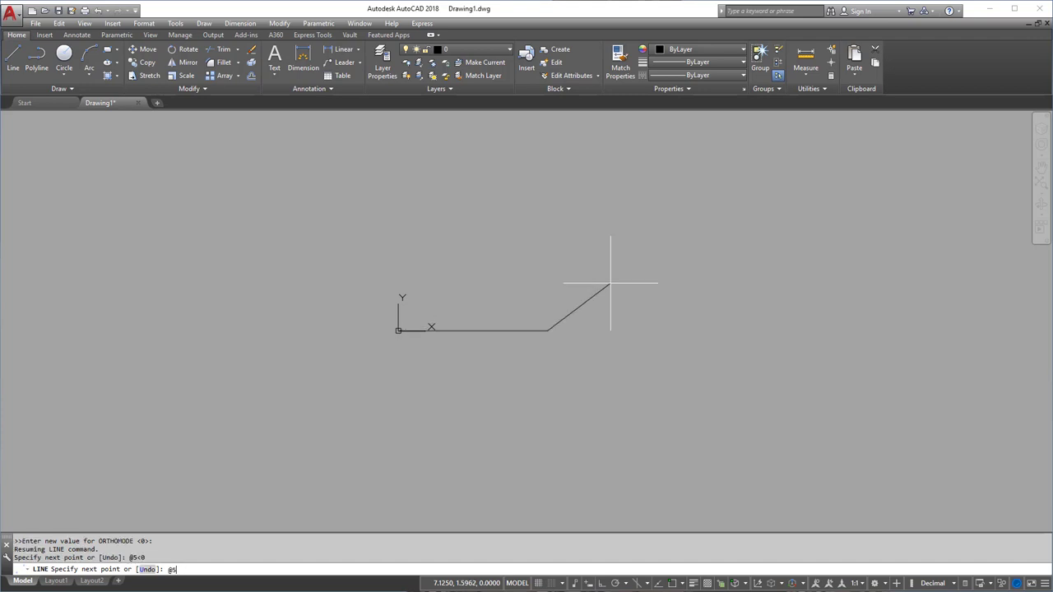
type("@5<90")
key("Return")
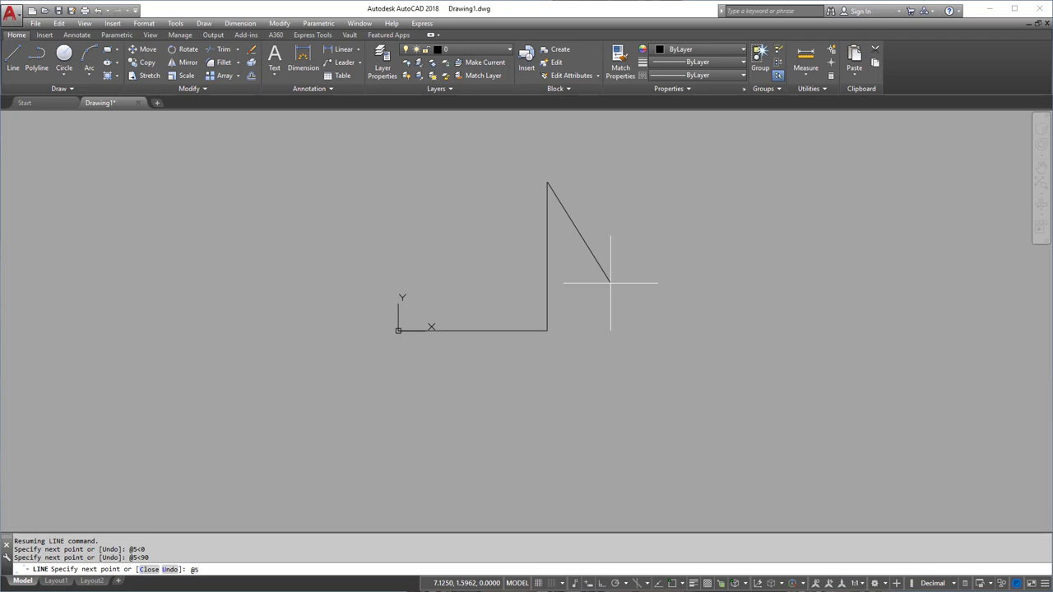
type("@5<180")
key("Return")
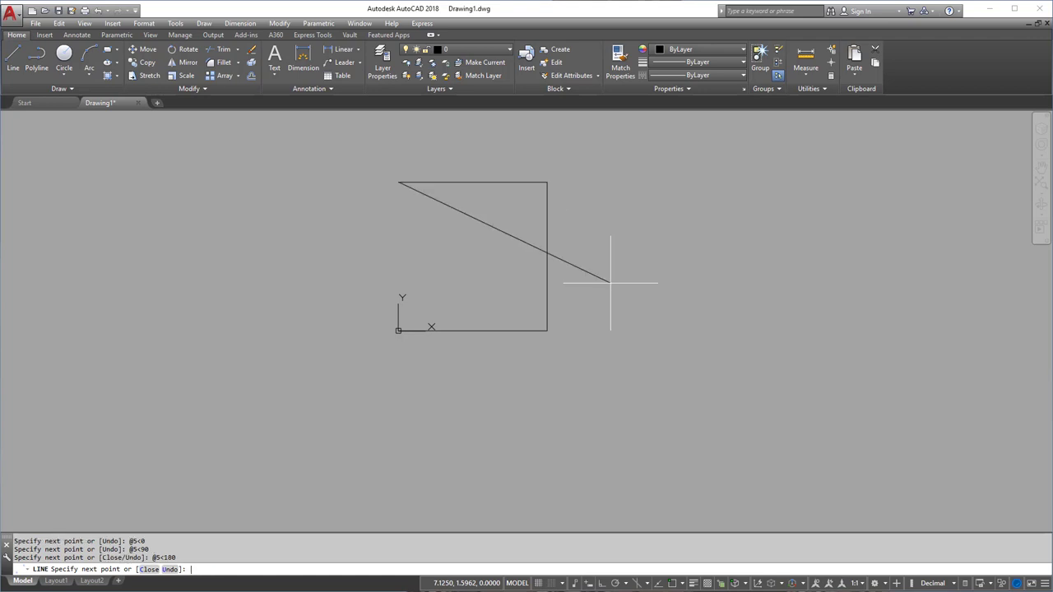
type("cl")
key("Return")
Window-select the square and delete it.
left_click(354, 116)
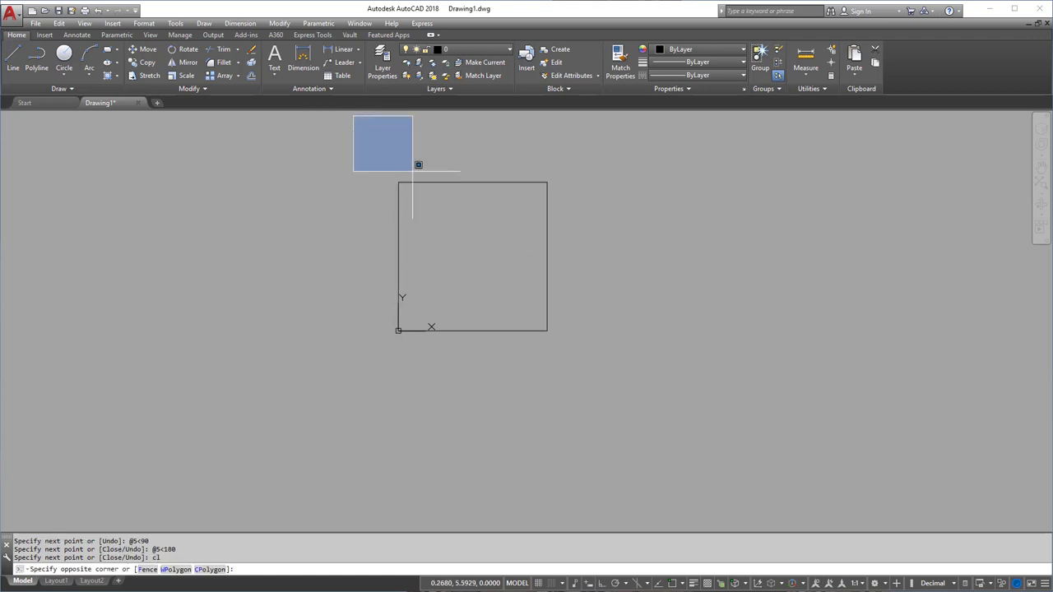
left_click(627, 378)
key("Delete")
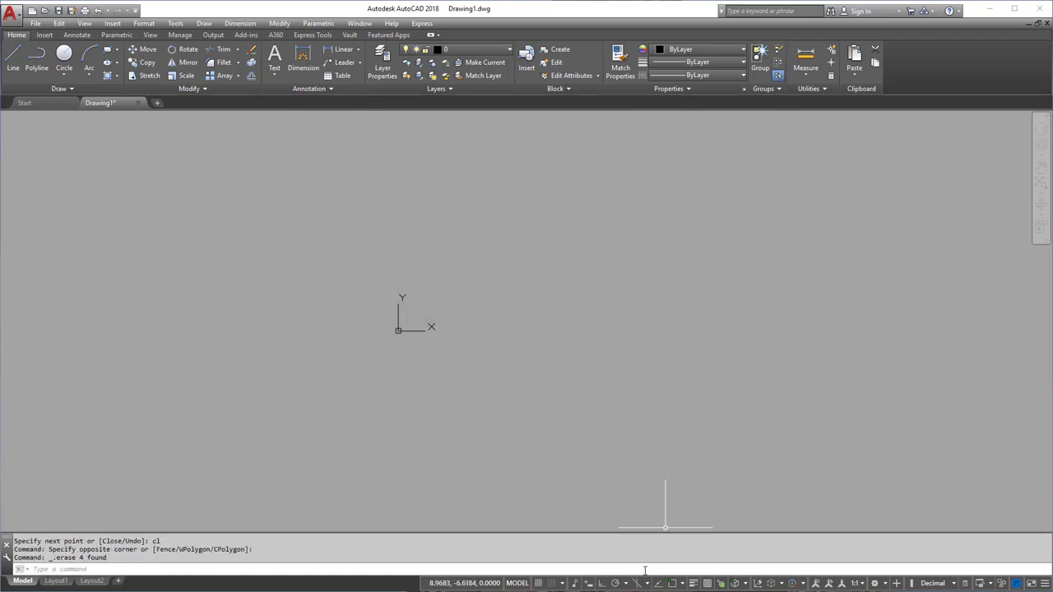
Turn on Ortho mode on the status bar.
left_click(589, 583)
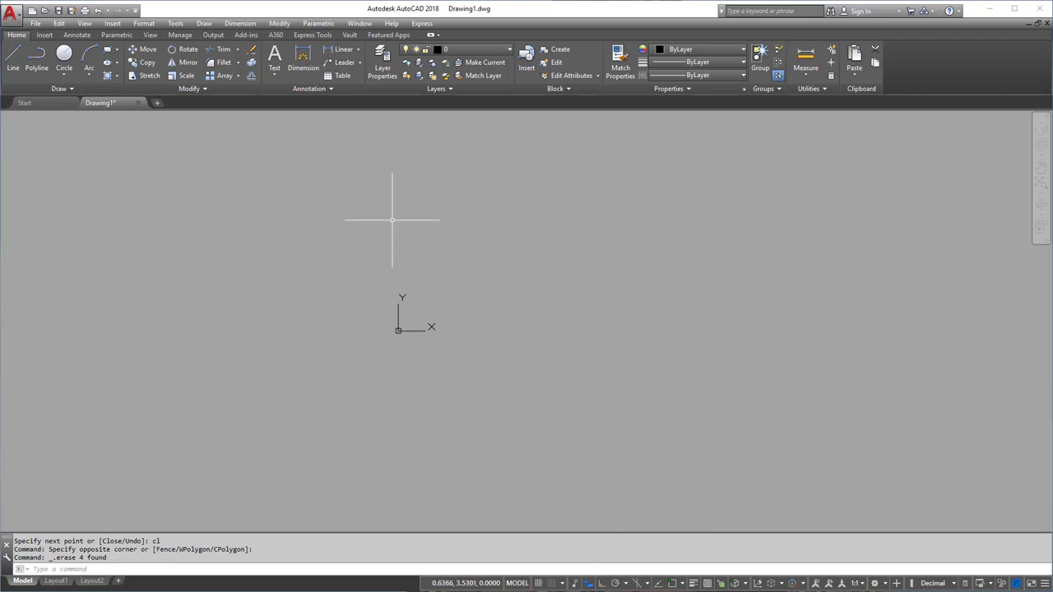
middle_click_drag(607, 373, 581, 384)
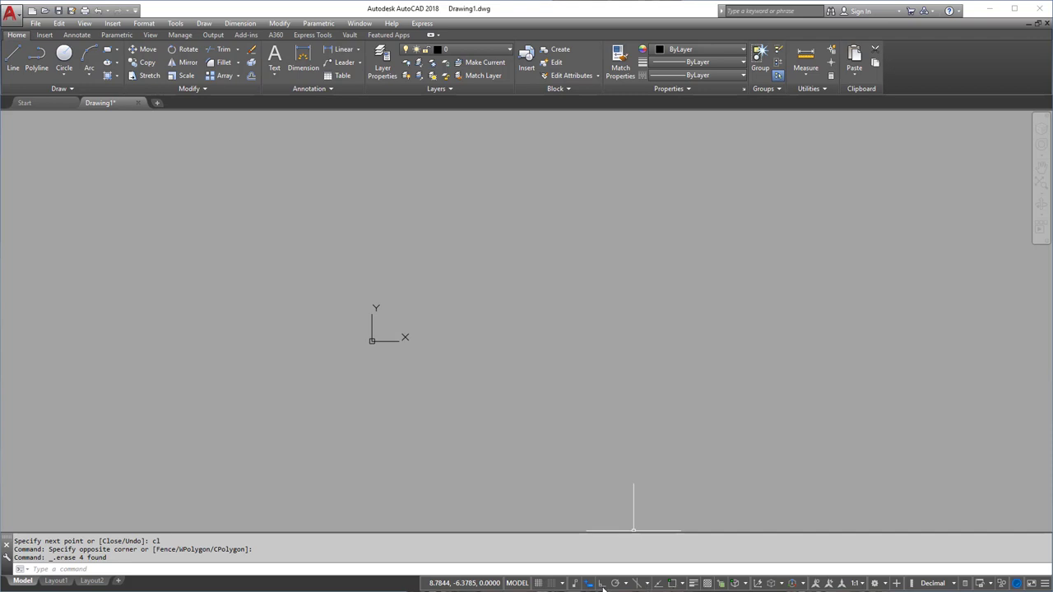
left_click(601, 584)
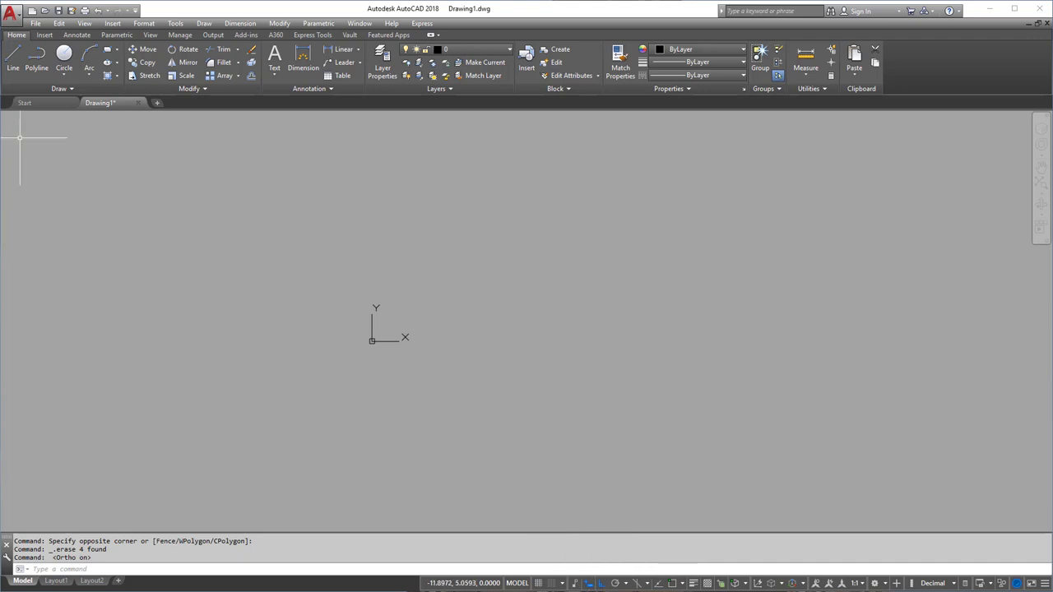
Draw a square by entering 5 for each of its four orthogonal sides.
left_click(13, 57)
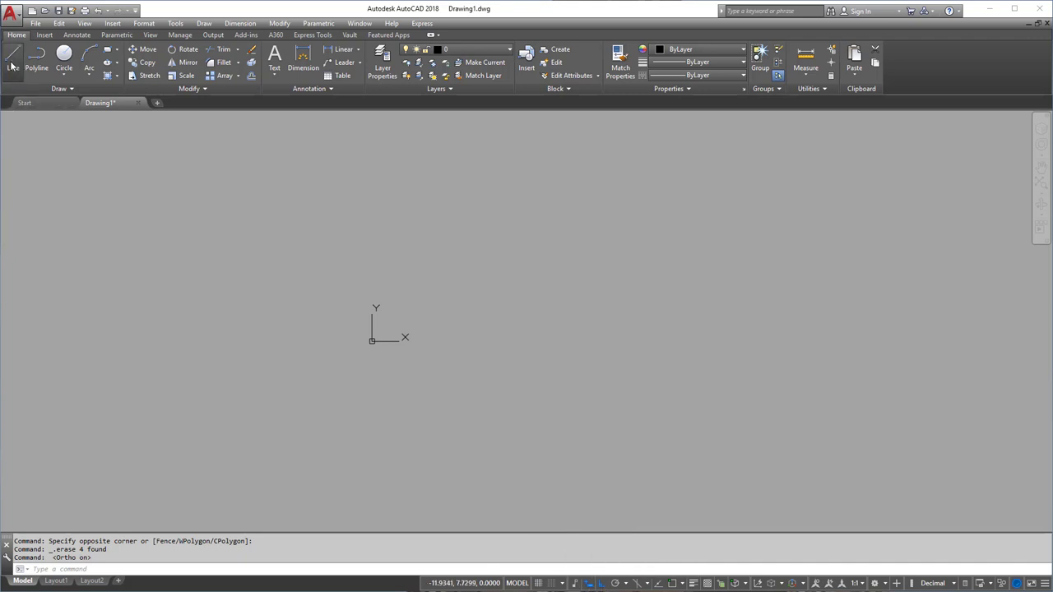
left_click(395, 421)
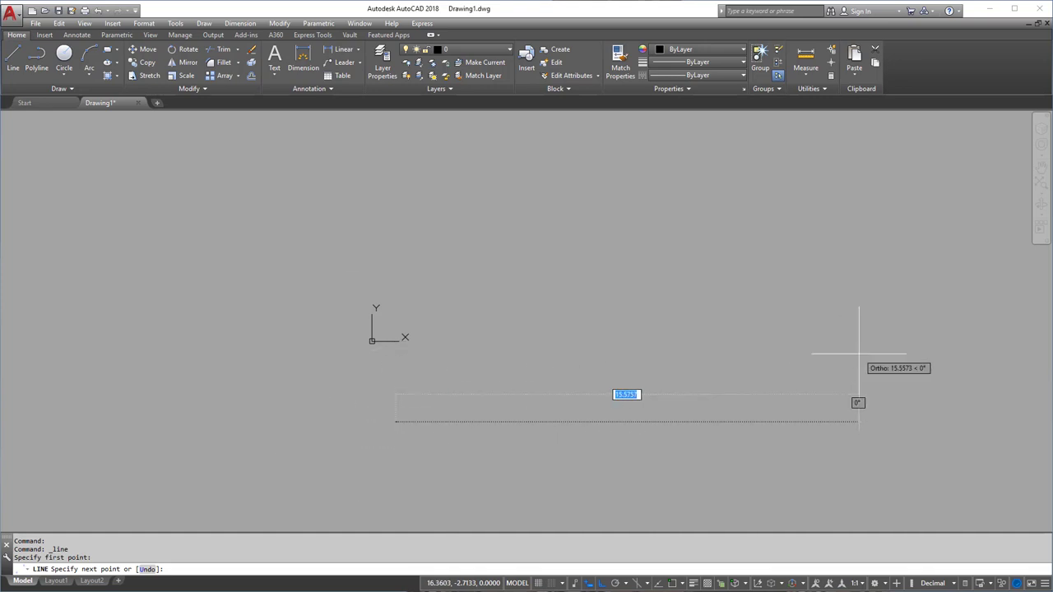
type("5")
key("Return")
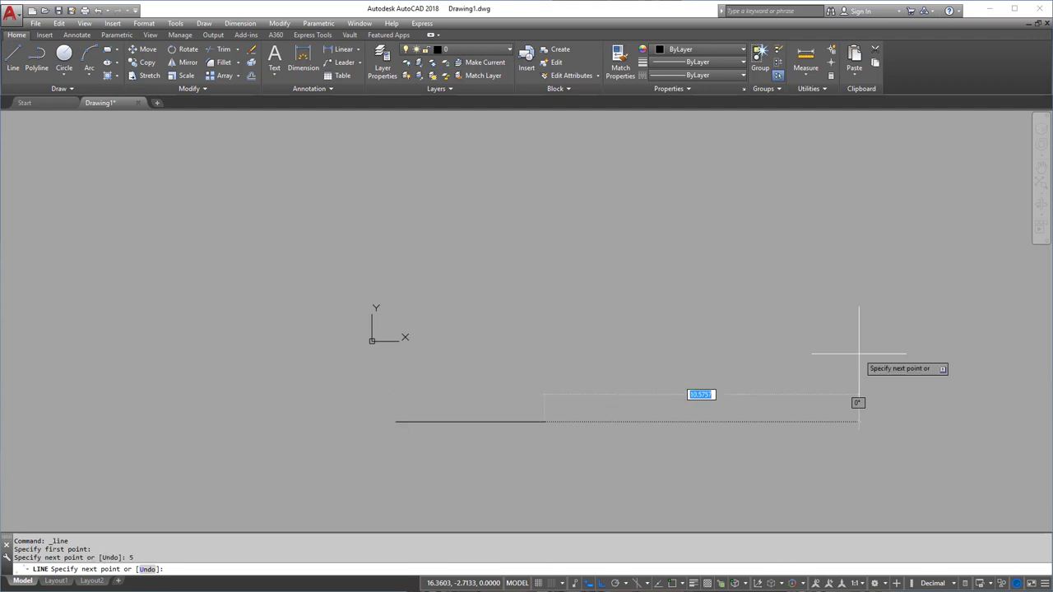
type("5")
key("Return")
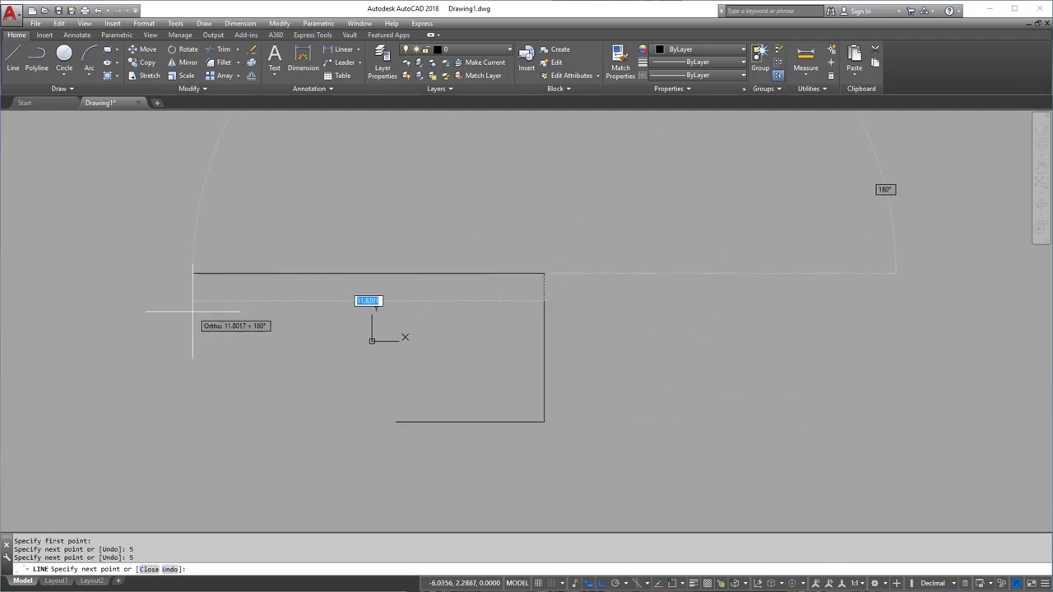
type("5")
key("Return")
type("5")
key("Return")
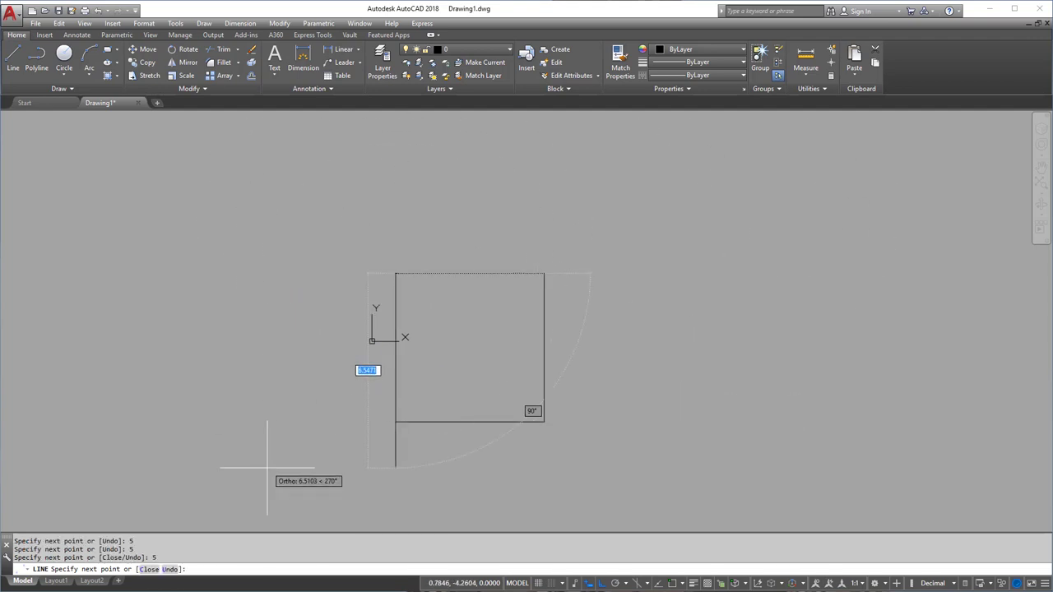
key("Escape")
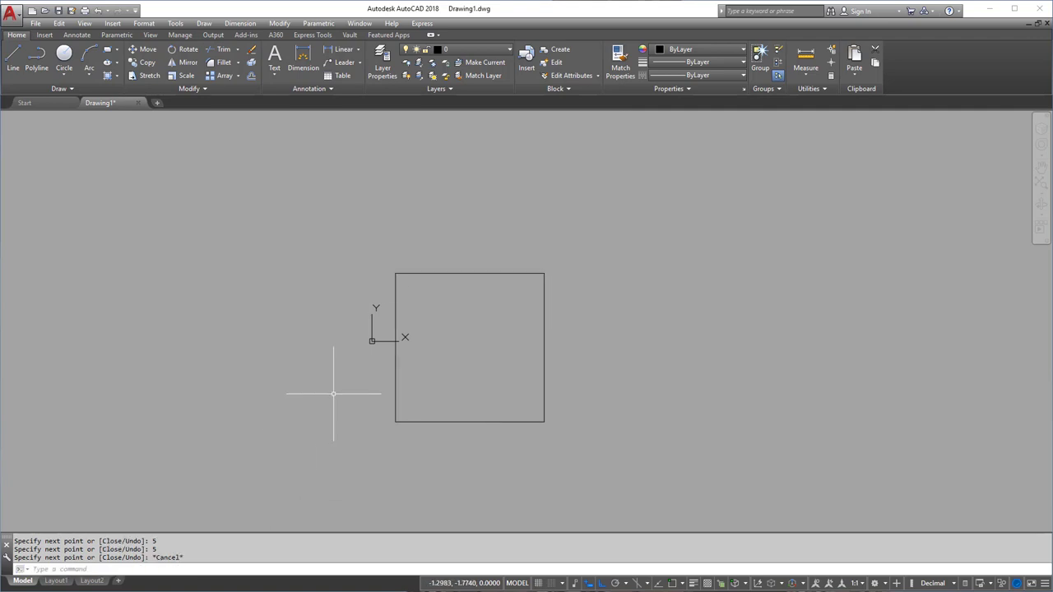
Window-select the square's four sides and delete them.
left_click(310, 195)
left_click(583, 461)
key("Delete")
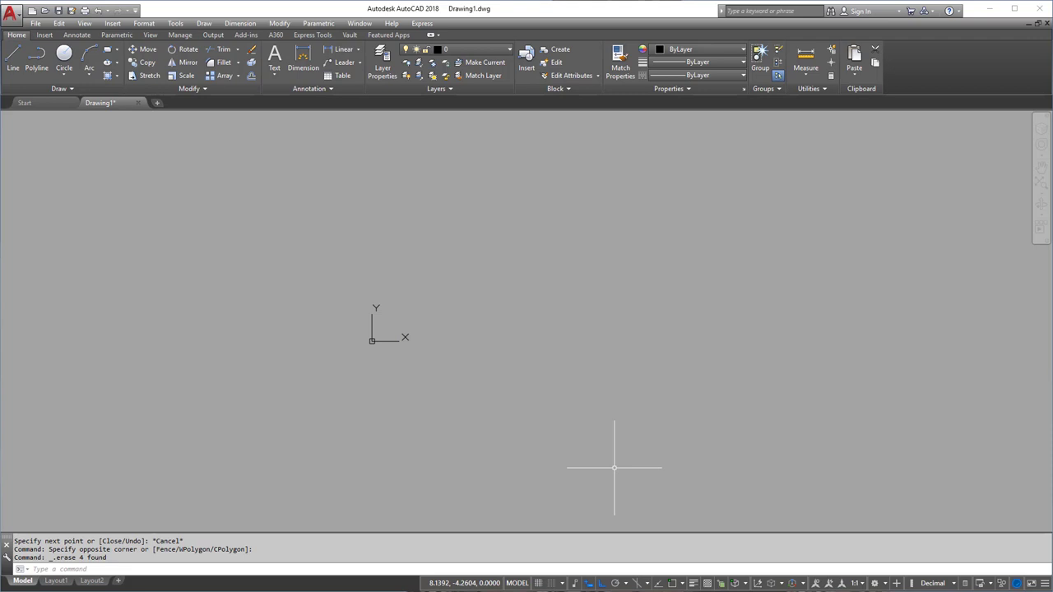
Replace Ortho with Polar Tracking at 45° increments and start a new line with L.
left_click(604, 584)
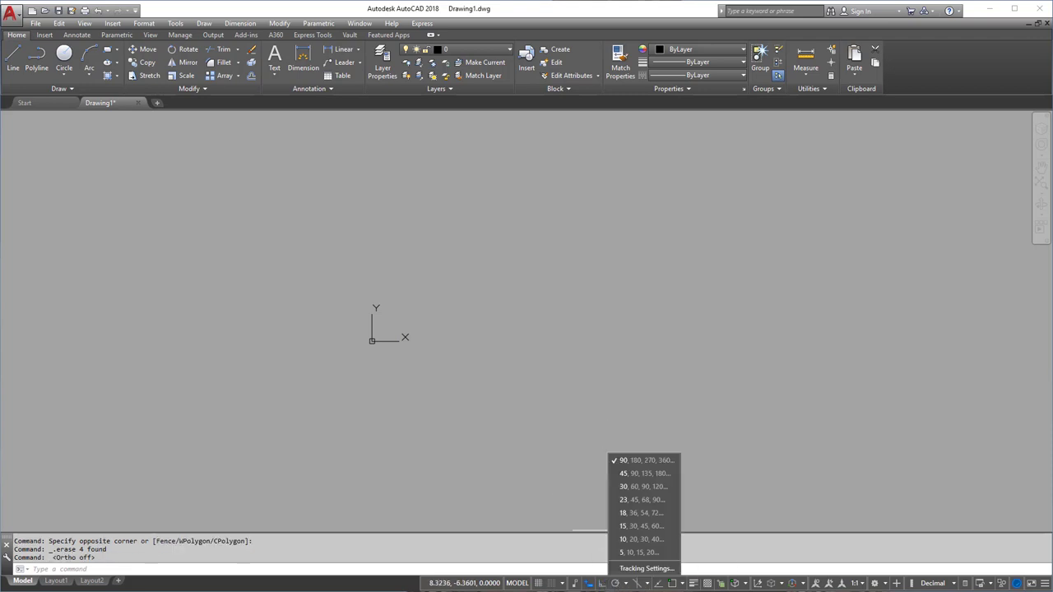
left_click(626, 583)
left_click(616, 583)
left_click(616, 583)
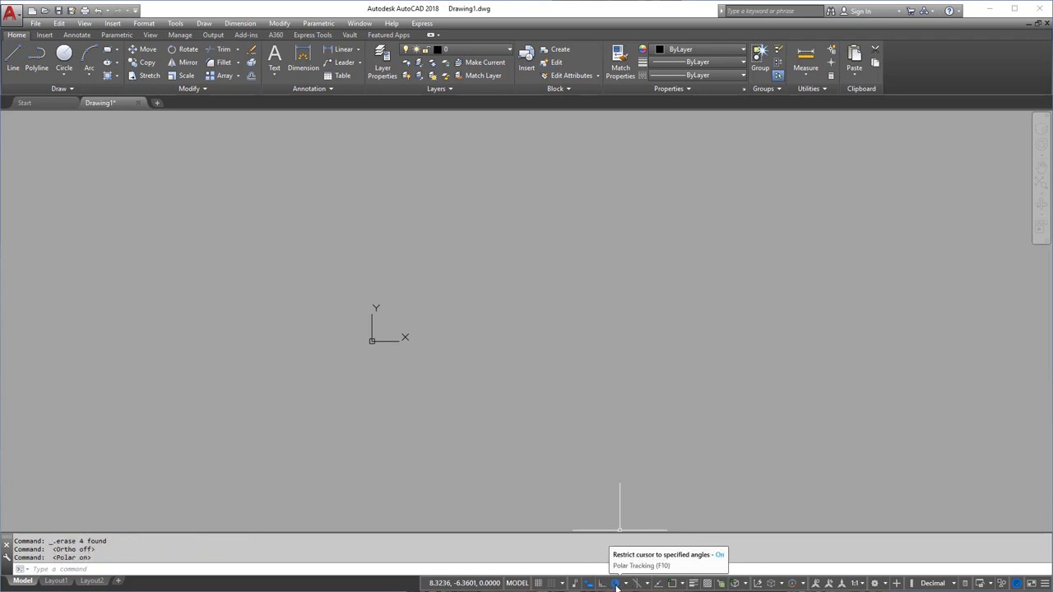
left_click(625, 584)
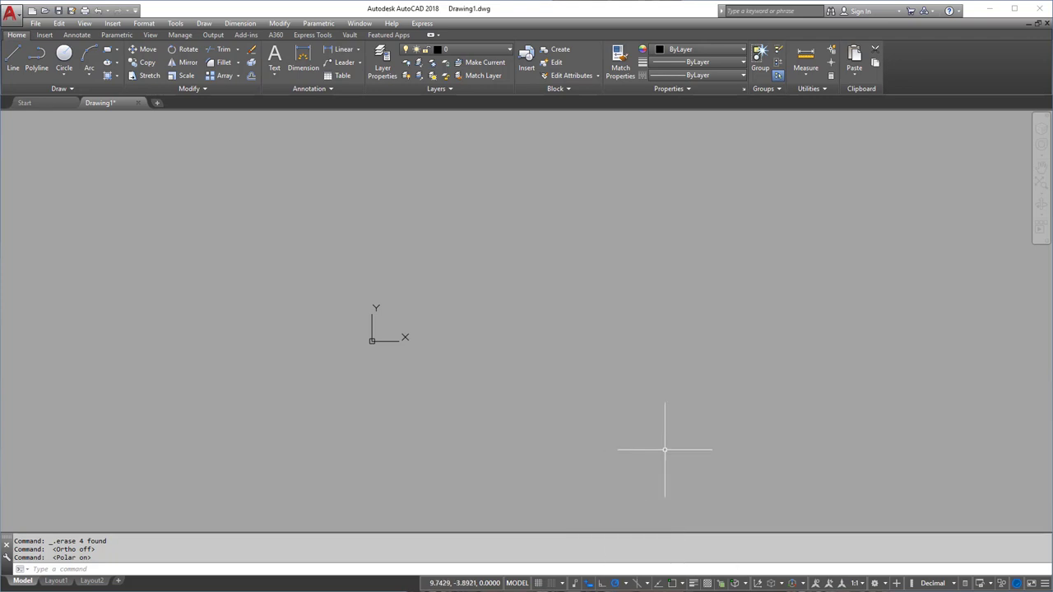
left_click(625, 584)
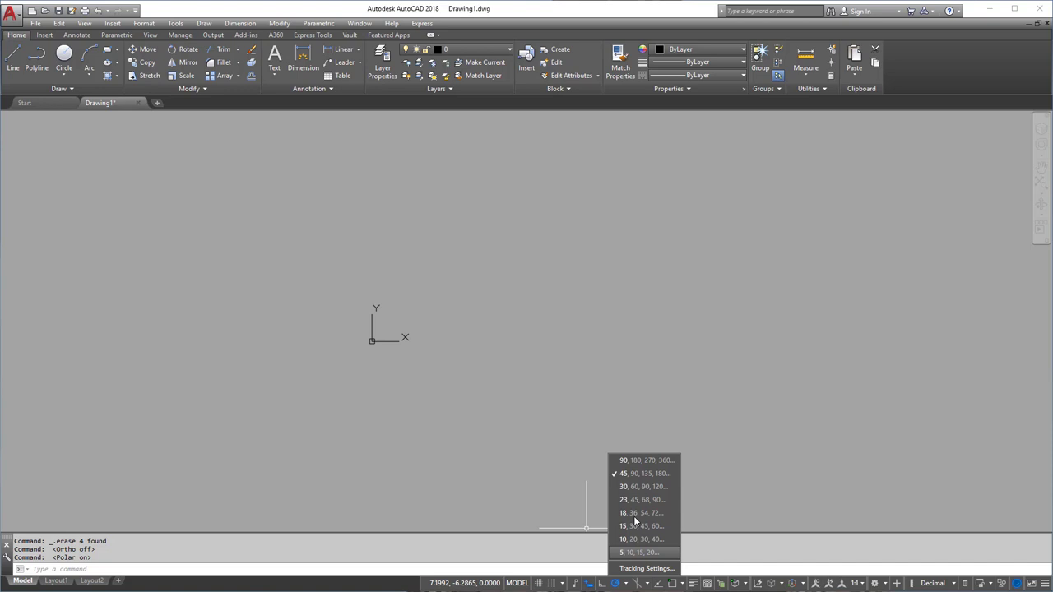
left_click(634, 475)
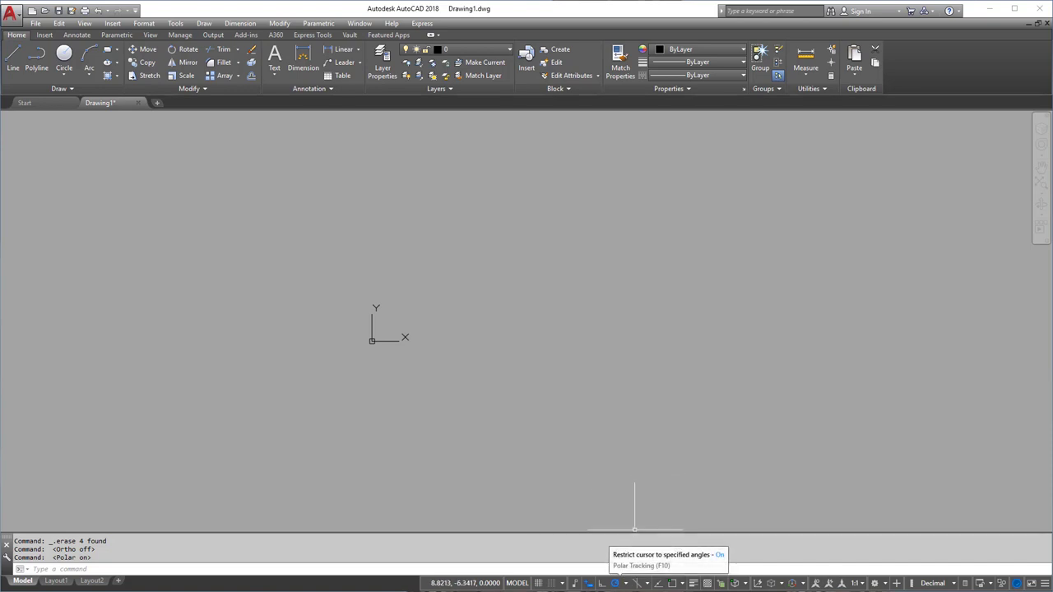
type("l")
key("Return")
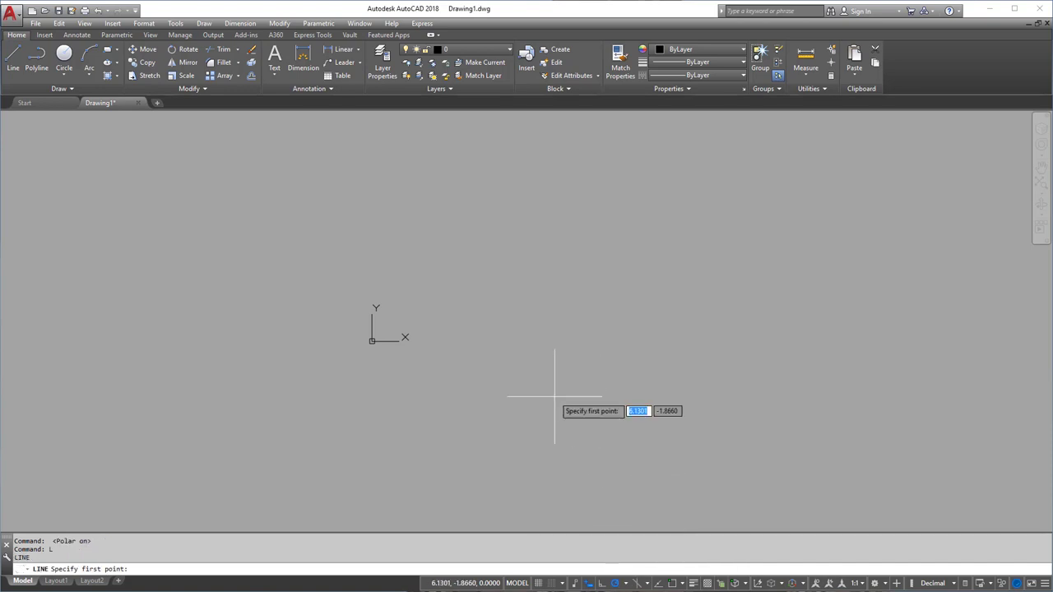
Draw a diamond of 5-unit sides along the 45° tracking lines.
left_click(411, 376)
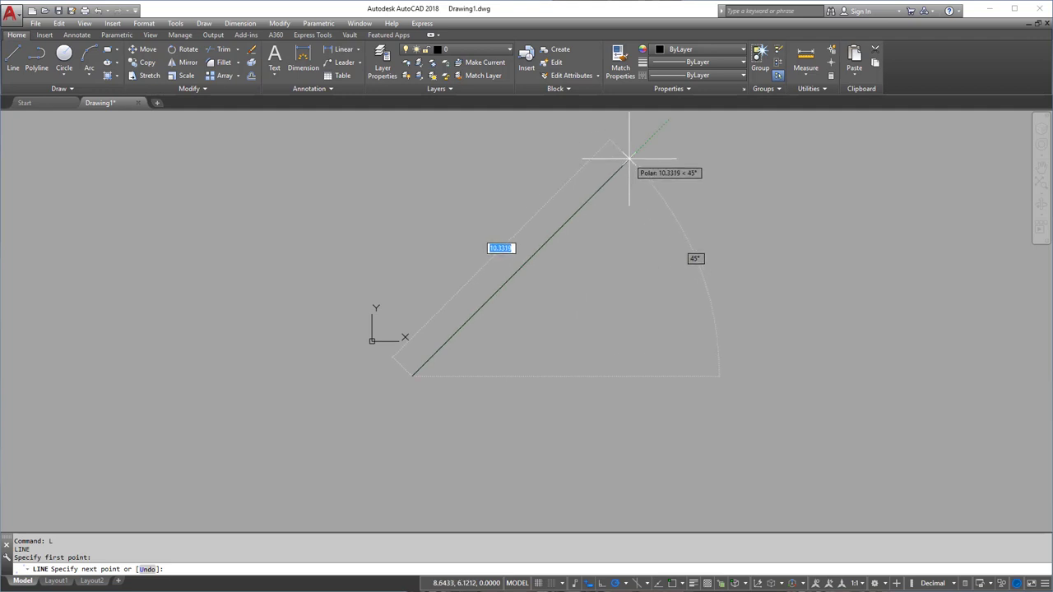
type("5")
key("Return")
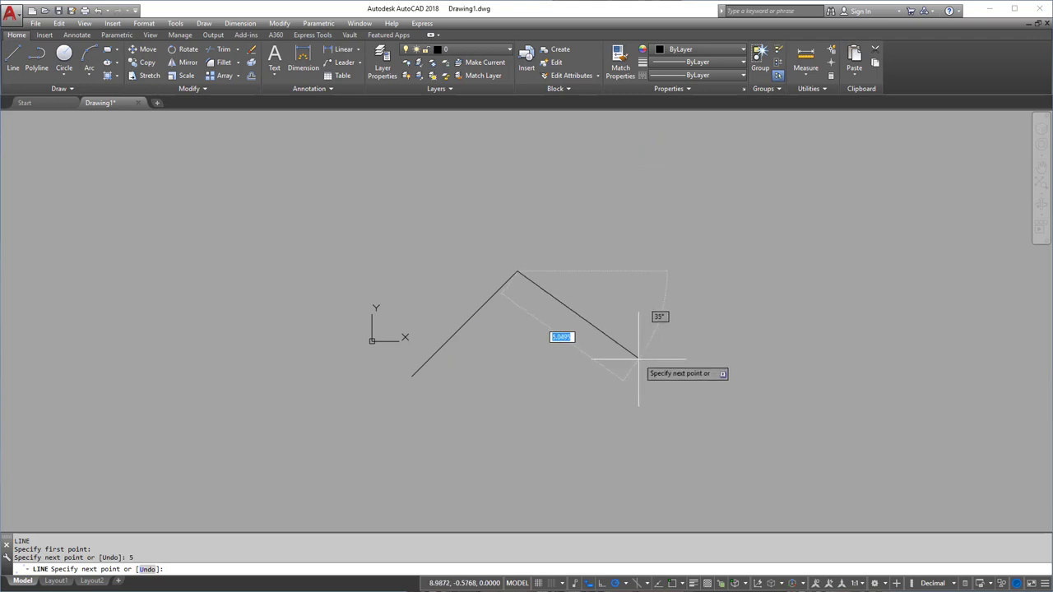
type("5")
key("Return")
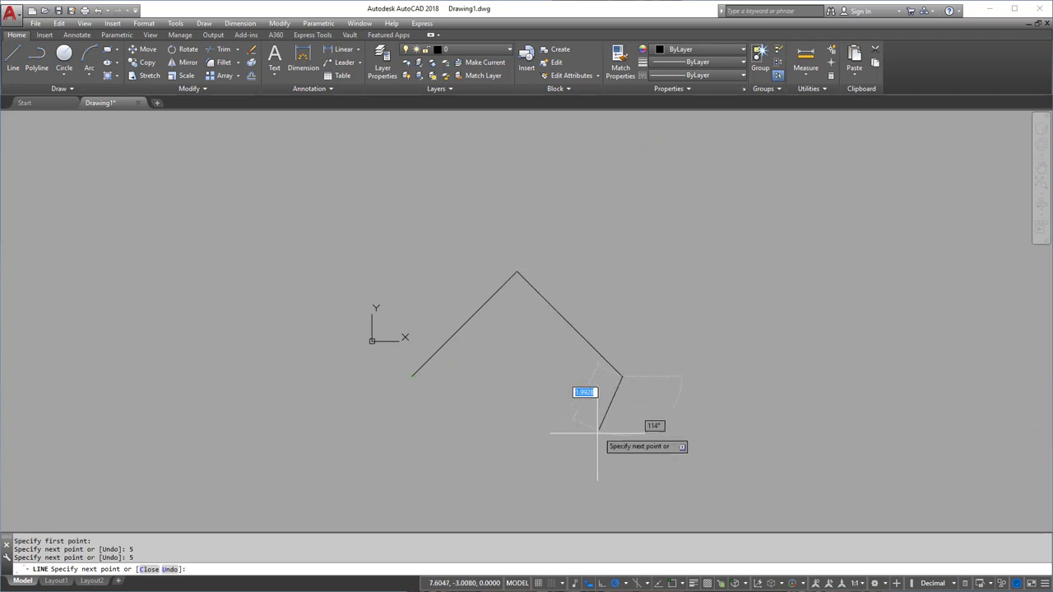
type("5")
key("Return")
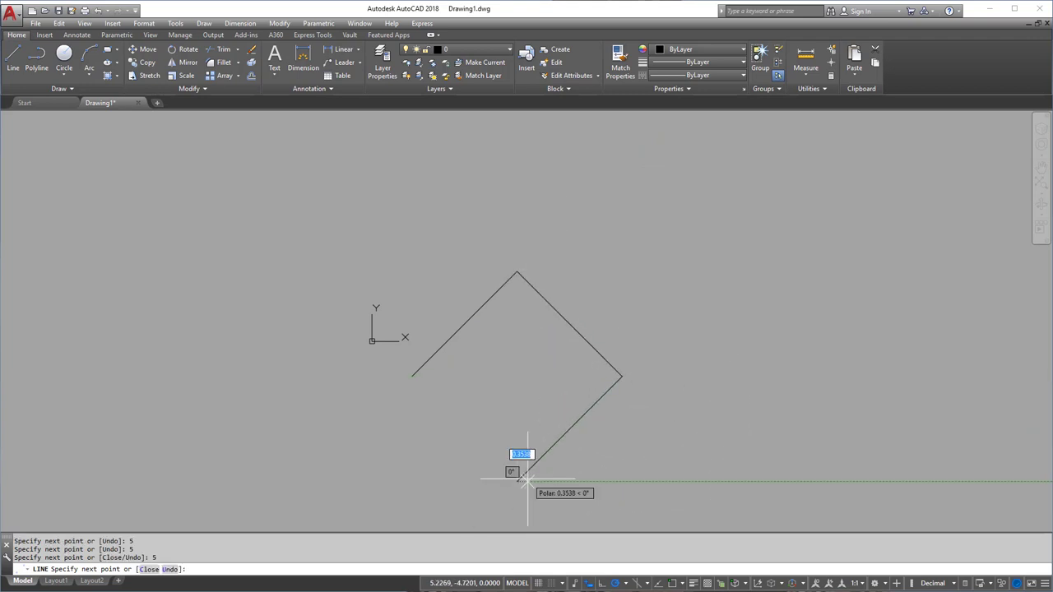
type("cl;")
key("Return")
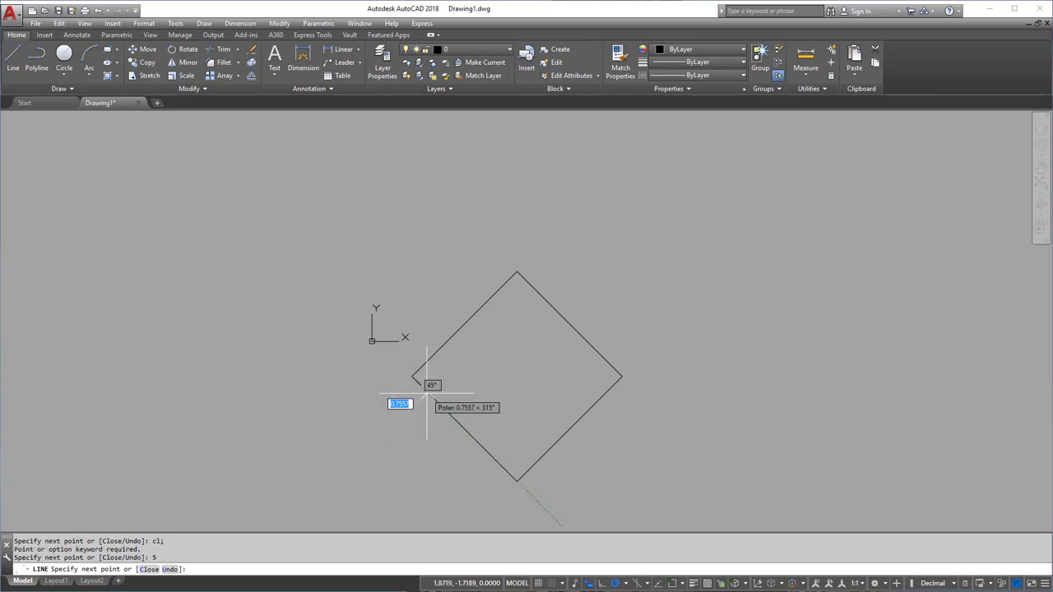
key("Escape")
Window-select and delete the four diamond lines, then open the polar angle list.
left_click(335, 234)
left_click(720, 488)
key("Delete")
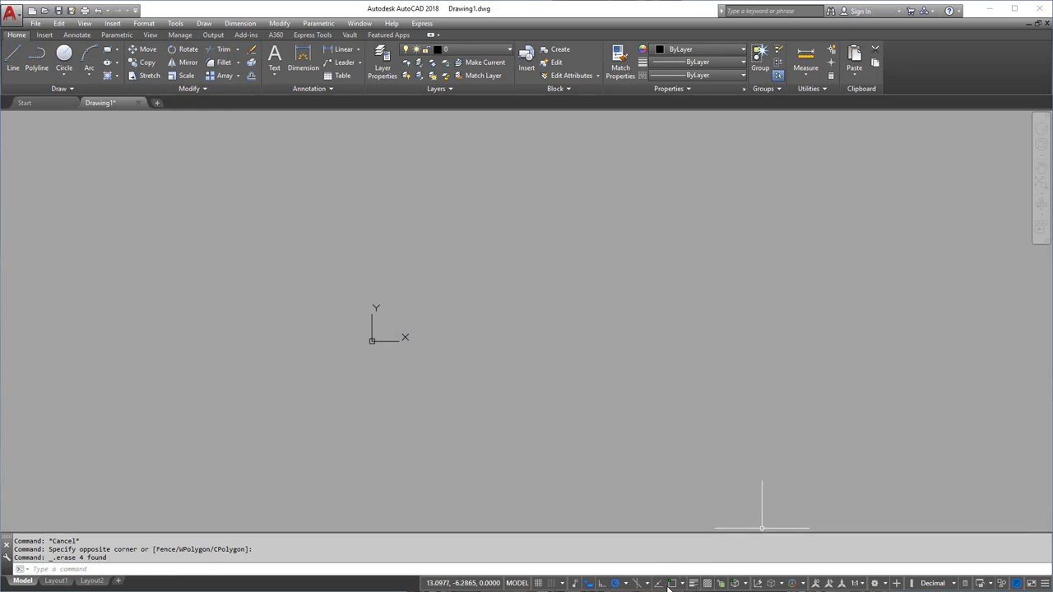
left_click(625, 583)
left_click(633, 573)
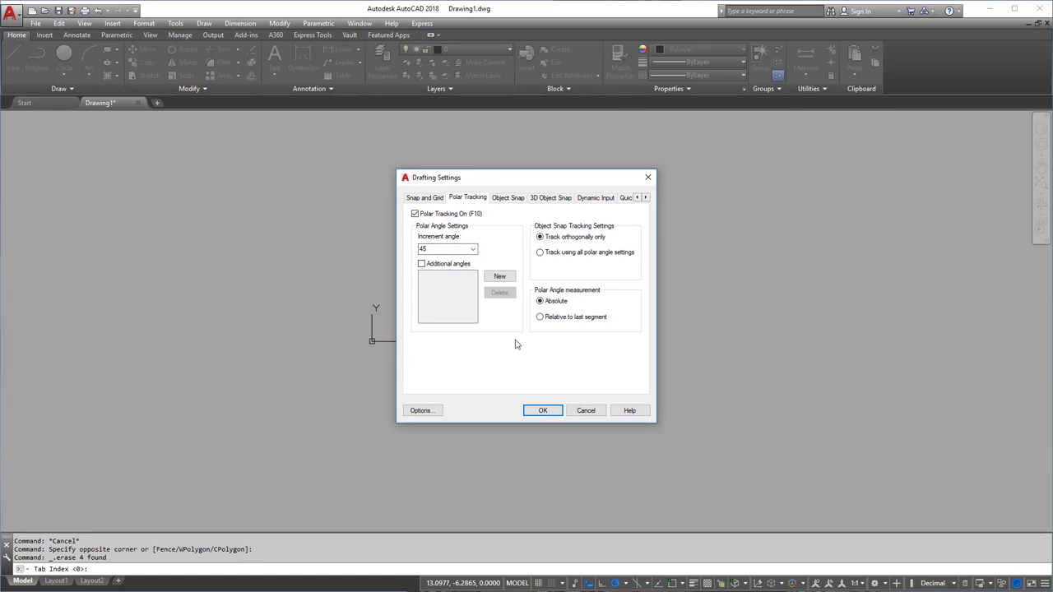
left_click(594, 411)
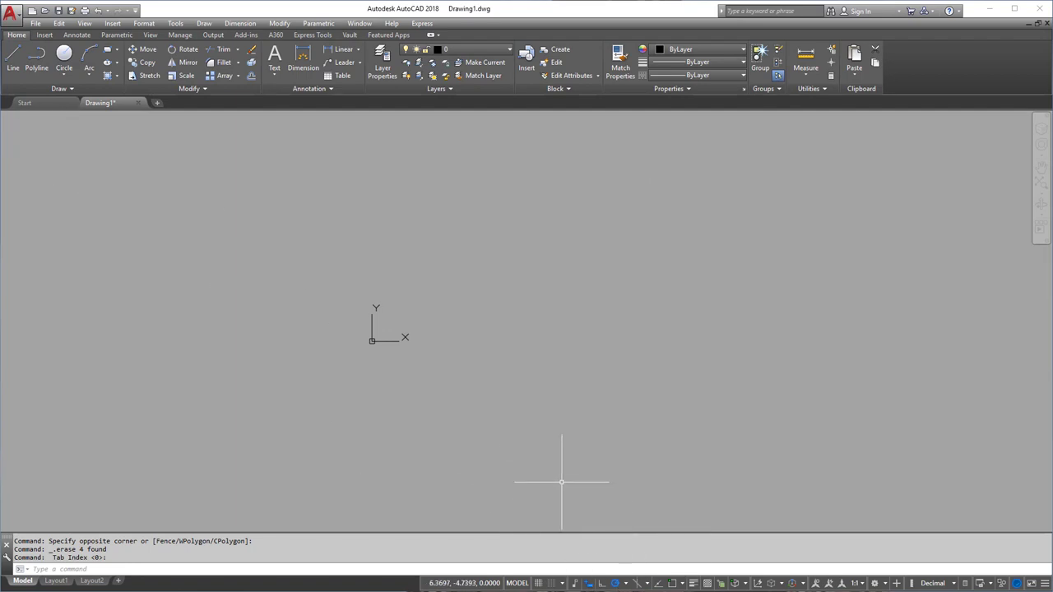
left_click(538, 583)
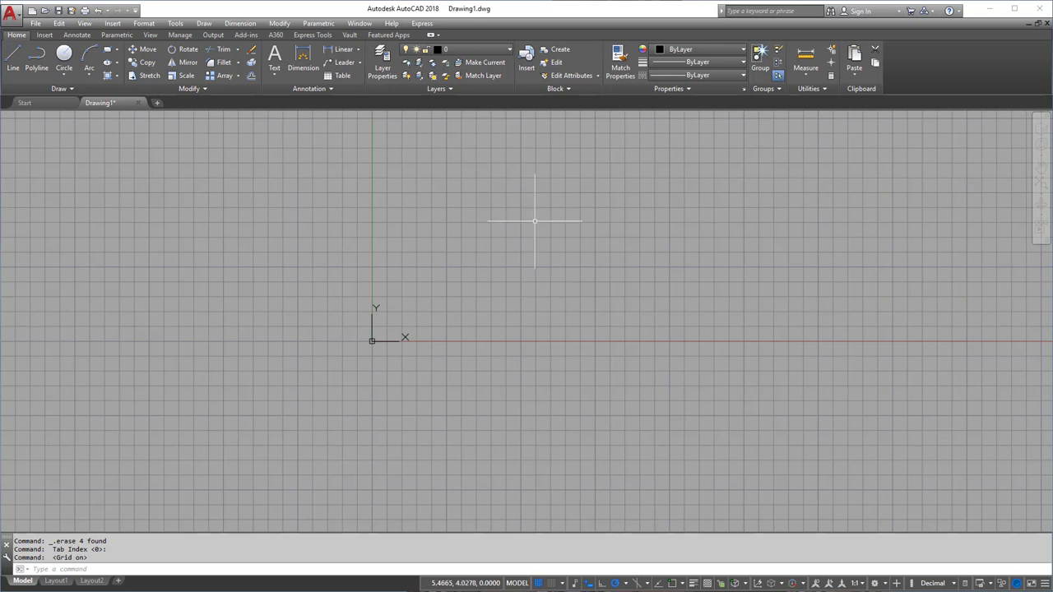
left_click(539, 583)
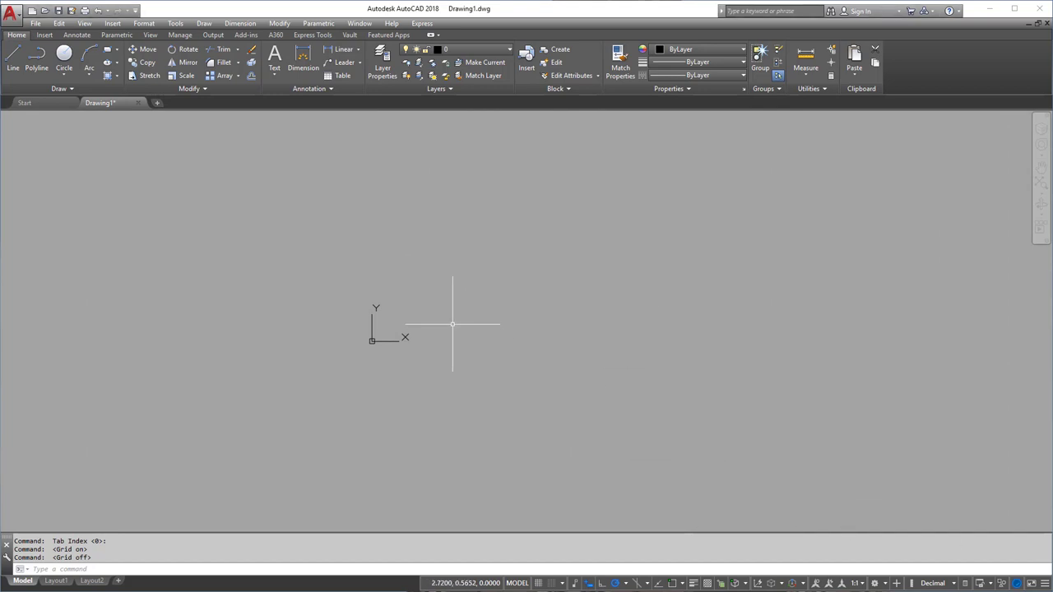
Start a line at 0,0 and undo a stray segment with U.
left_click(14, 59)
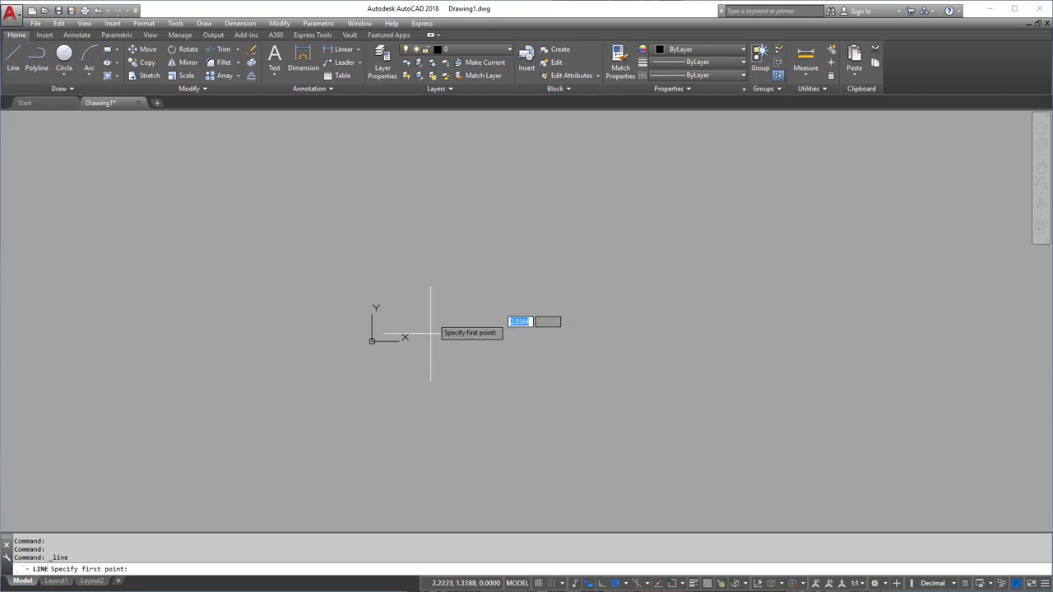
type("0,0")
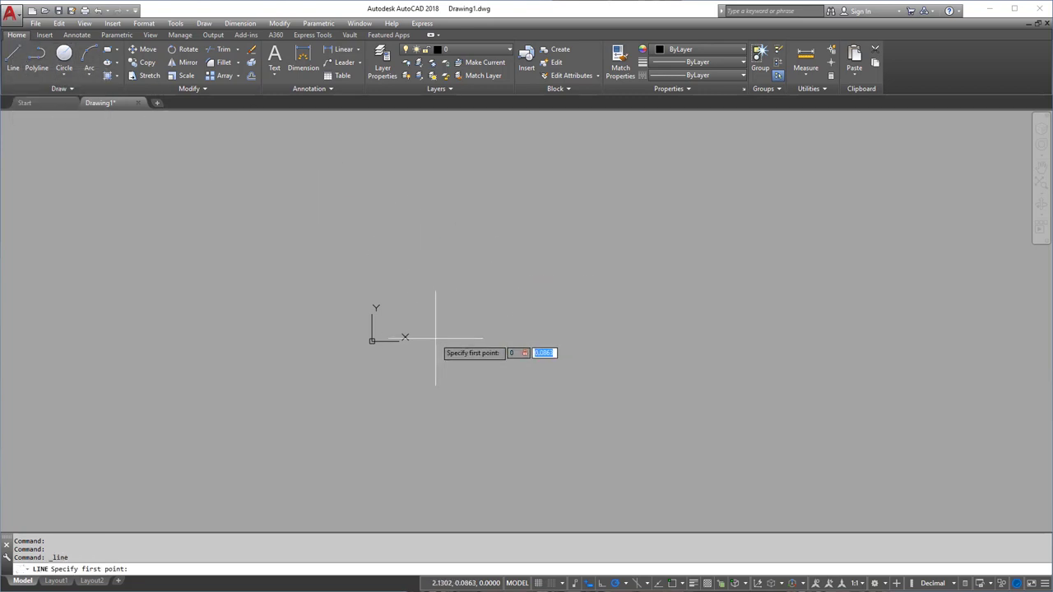
key("Return")
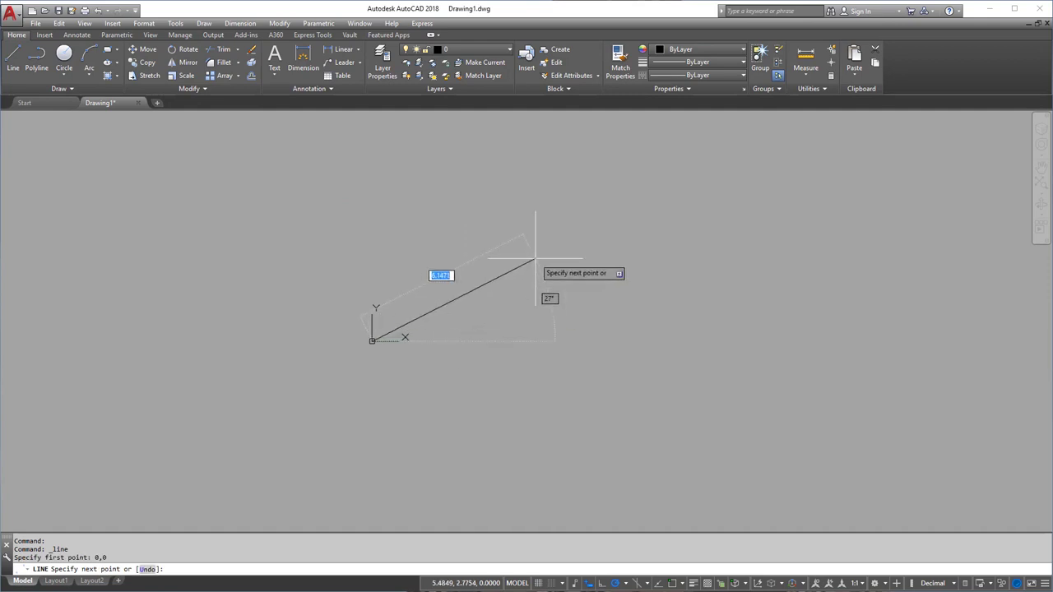
key("Down")
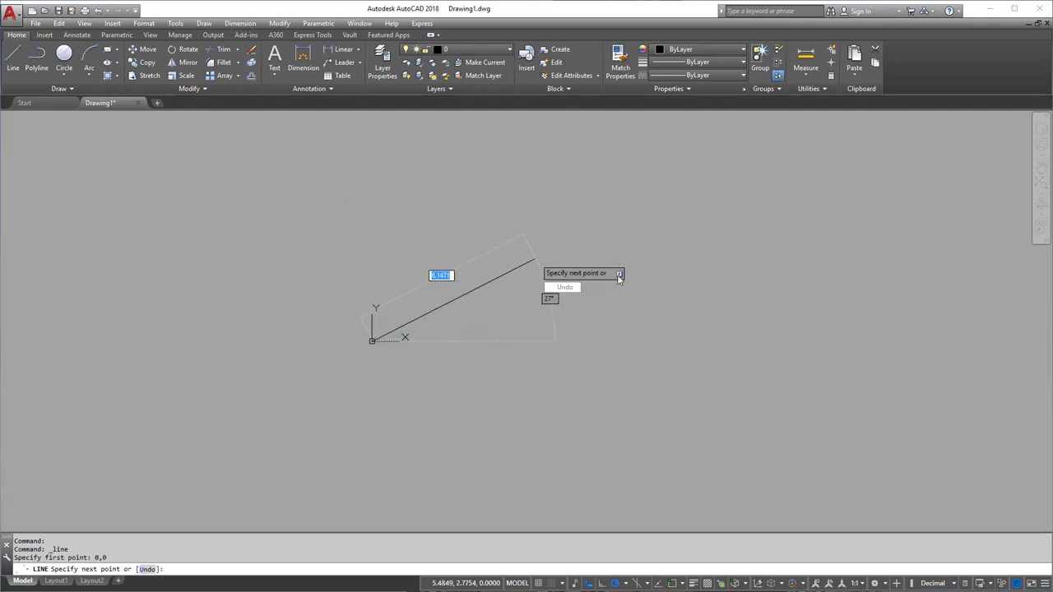
left_click(543, 253)
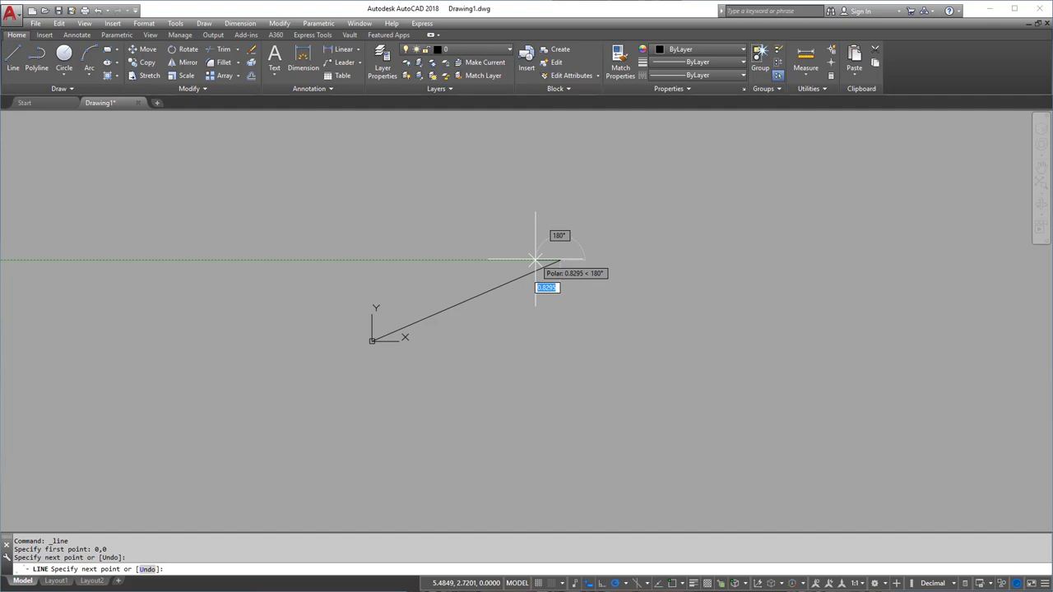
type("u")
key("Return")
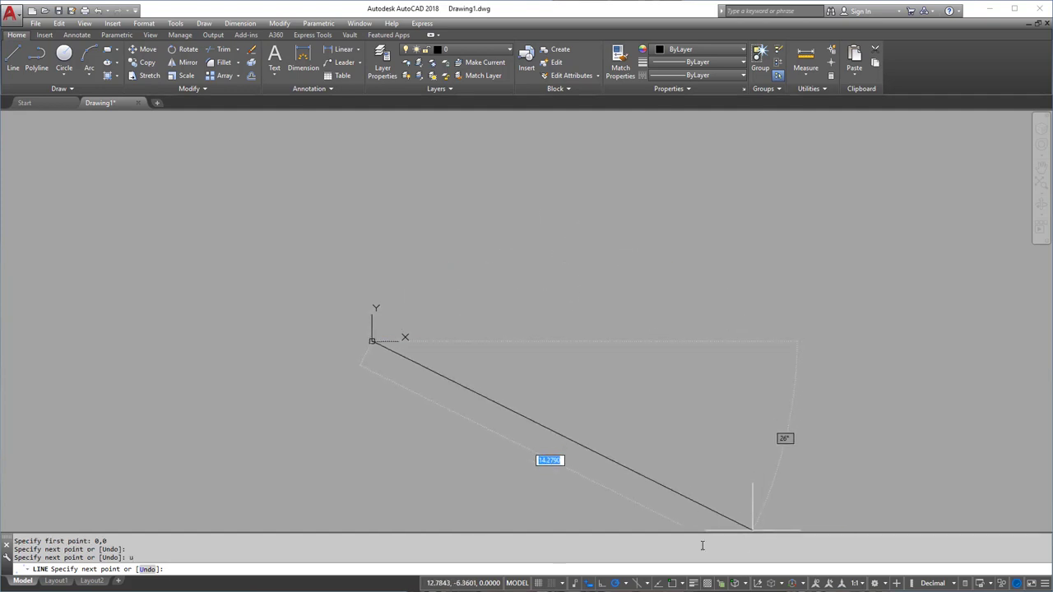
Turn Ortho back on and draw a square with four 5-unit sides.
left_click(602, 583)
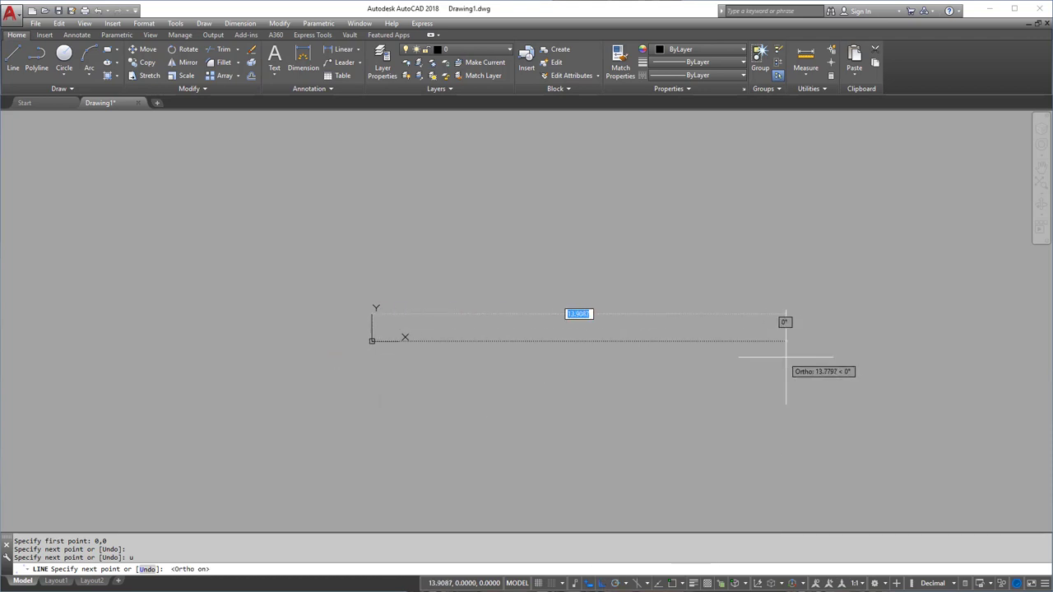
type("5")
key("Return")
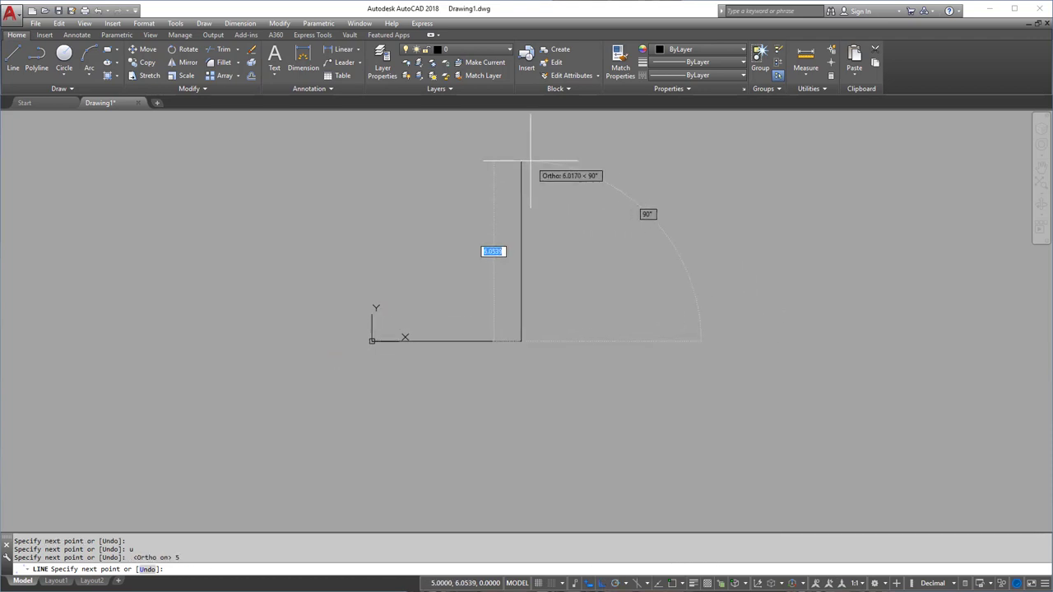
type("5")
key("Return")
type("5")
key("Return")
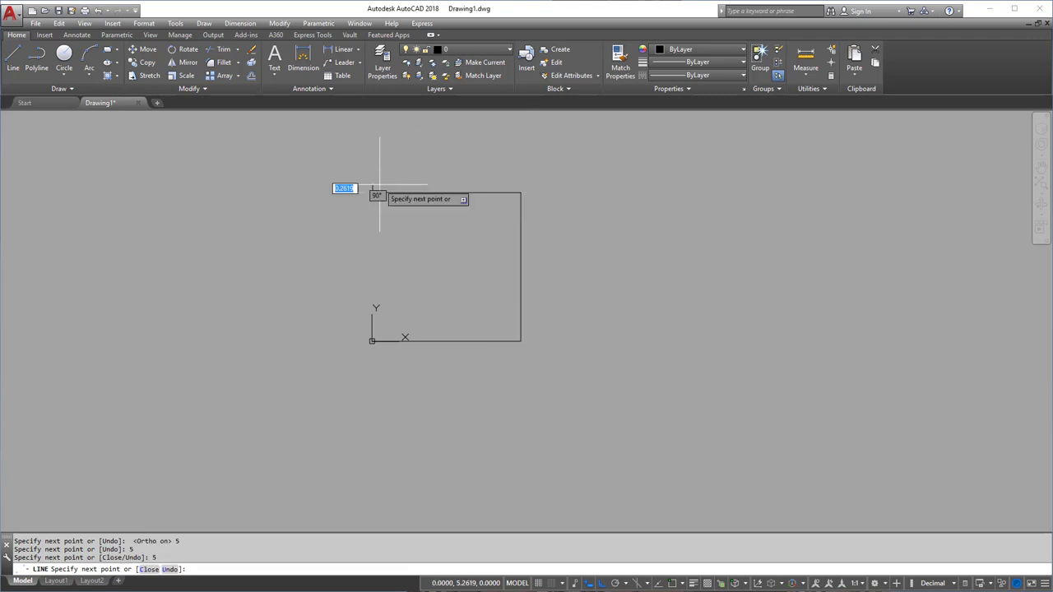
type("5")
key("Return")
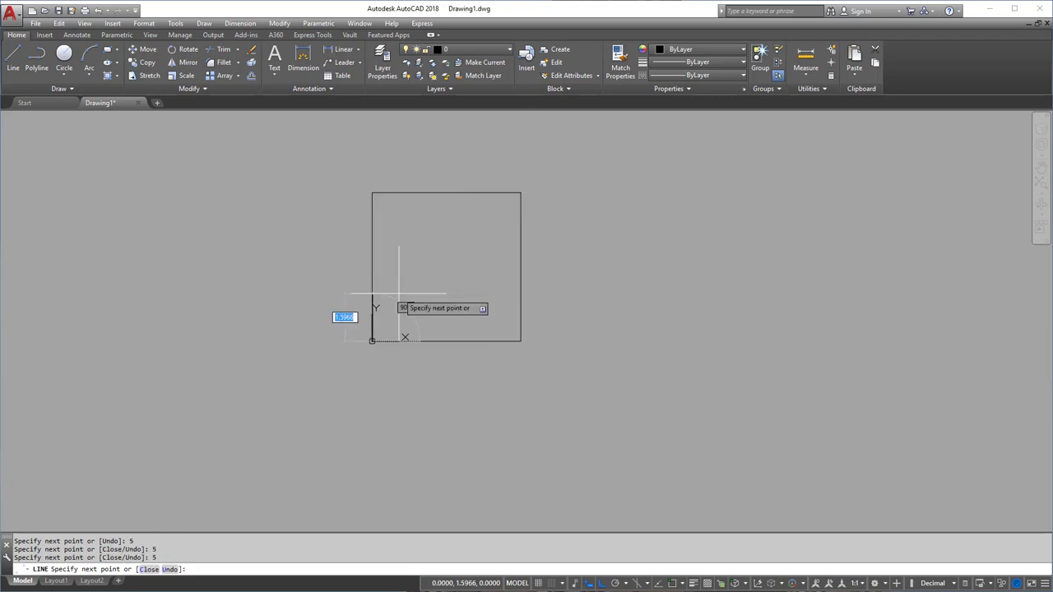
End the line command and window-select the square's four lines.
key("Escape")
left_click(308, 145)
left_click(580, 405)
Delete the selected square, turn Polar Tracking back on, and start a line on the canvas.
key("Delete")
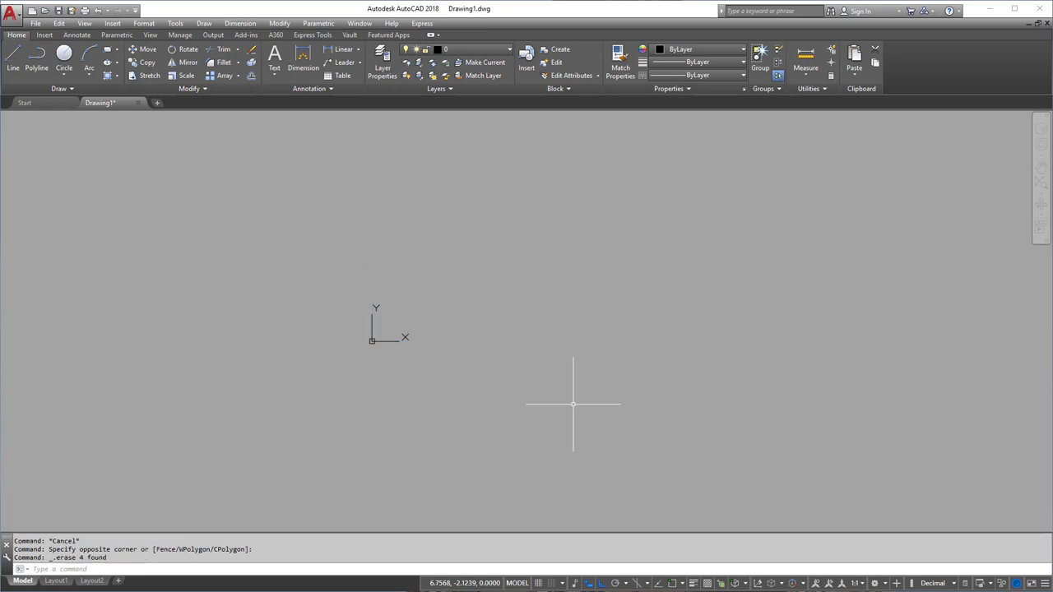
left_click(615, 583)
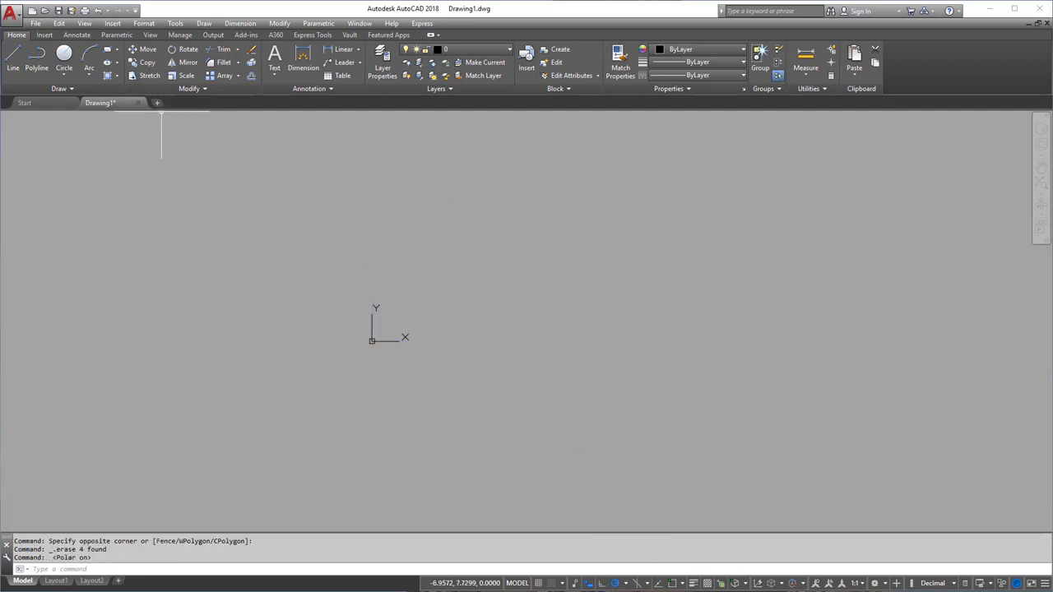
left_click(13, 59)
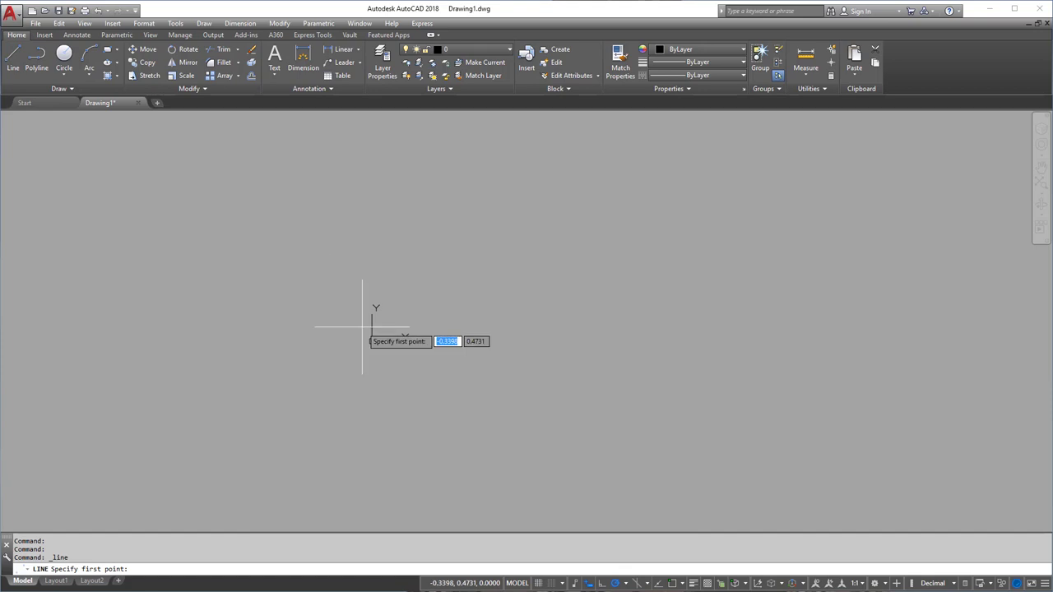
left_click(449, 381)
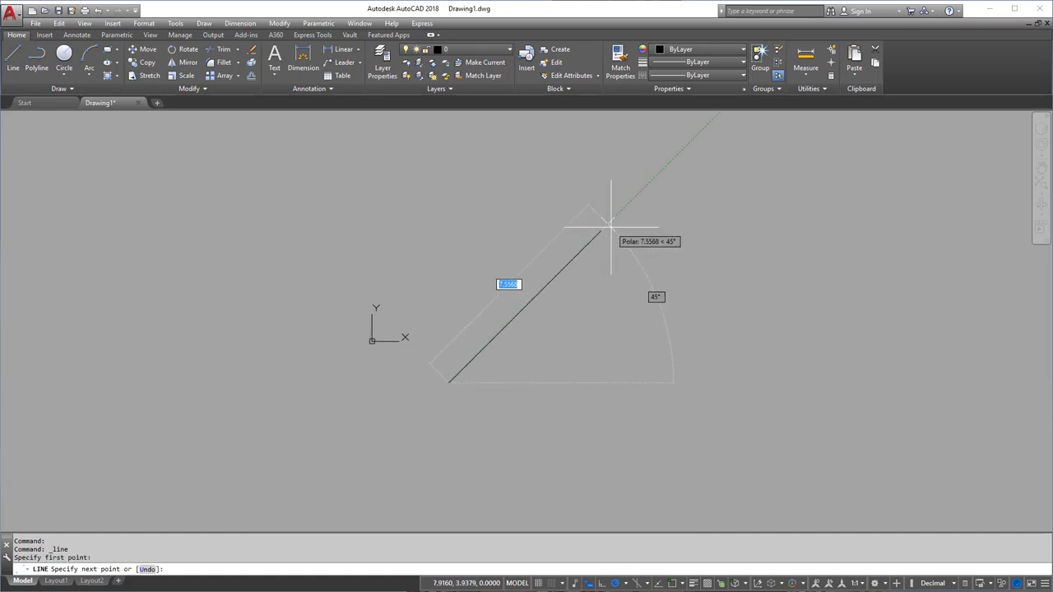
Draw 5-unit sides at 45°, 135° and 225°, then close the tilted square.
type("5")
key("Return")
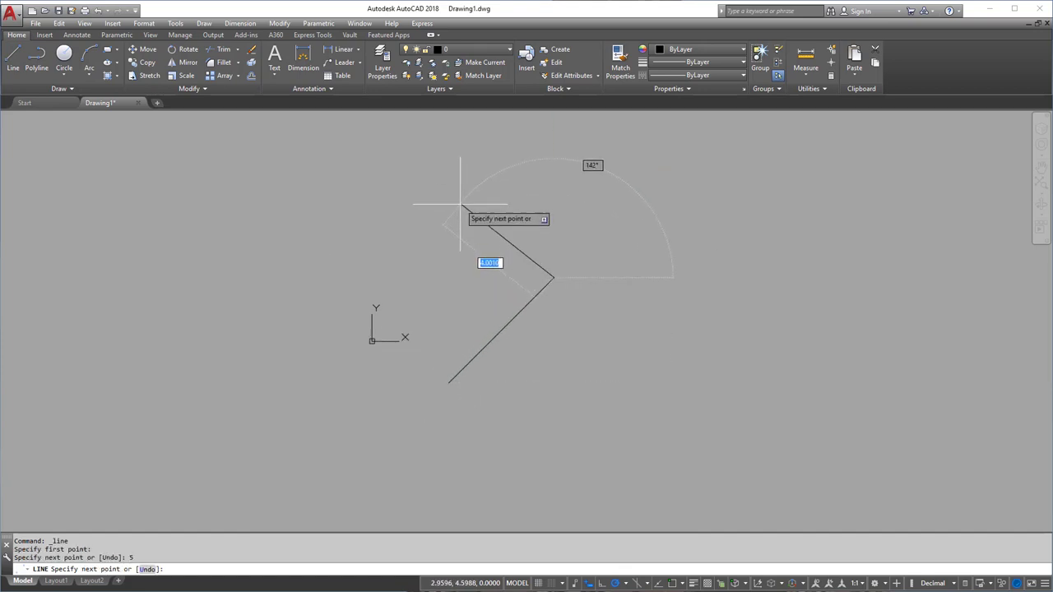
type("5")
key("Return")
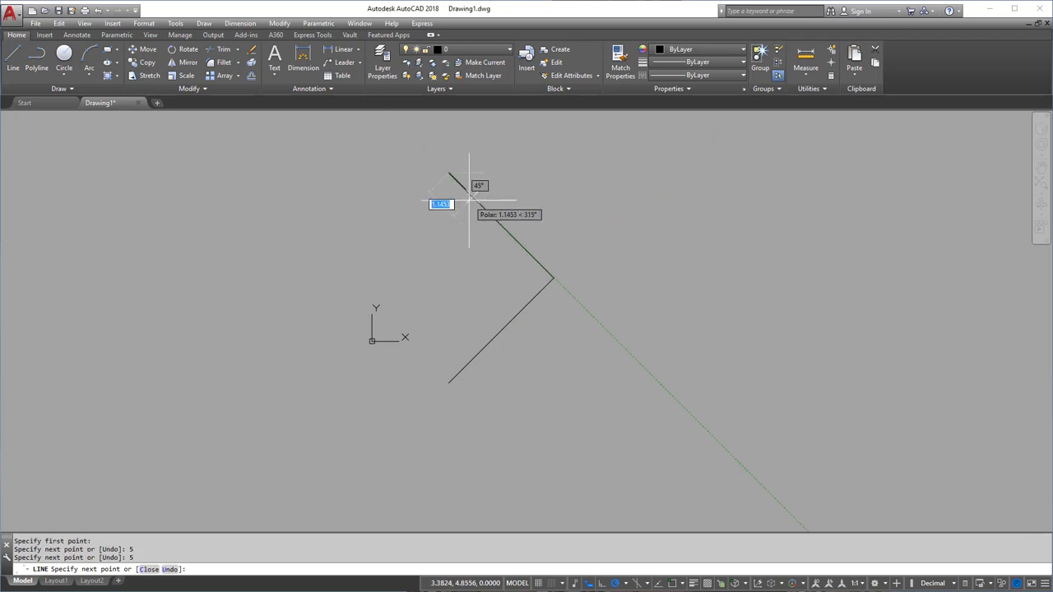
type("5")
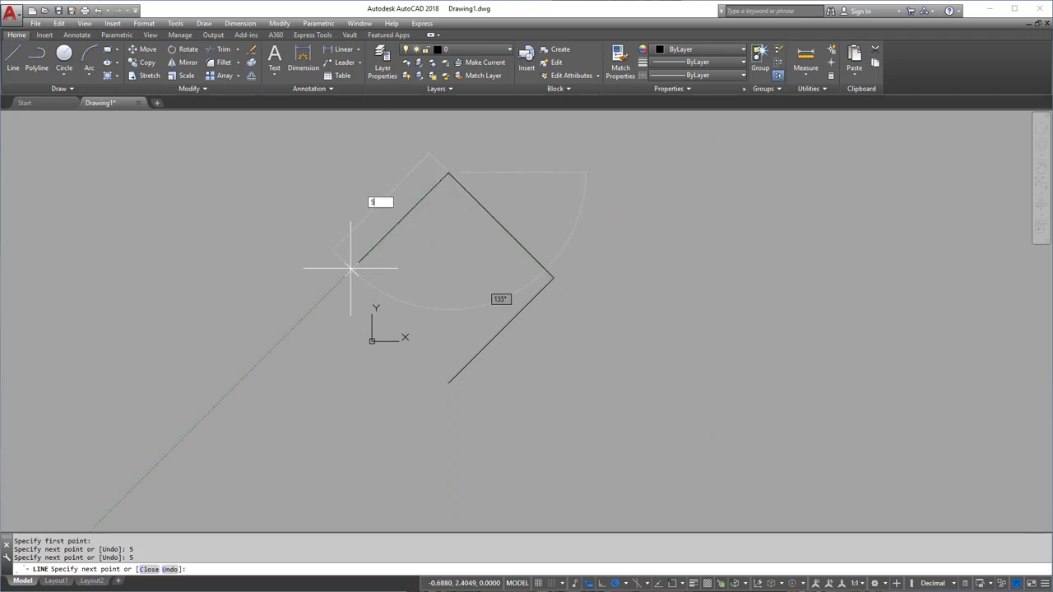
key("Return")
type("c")
key("Return")
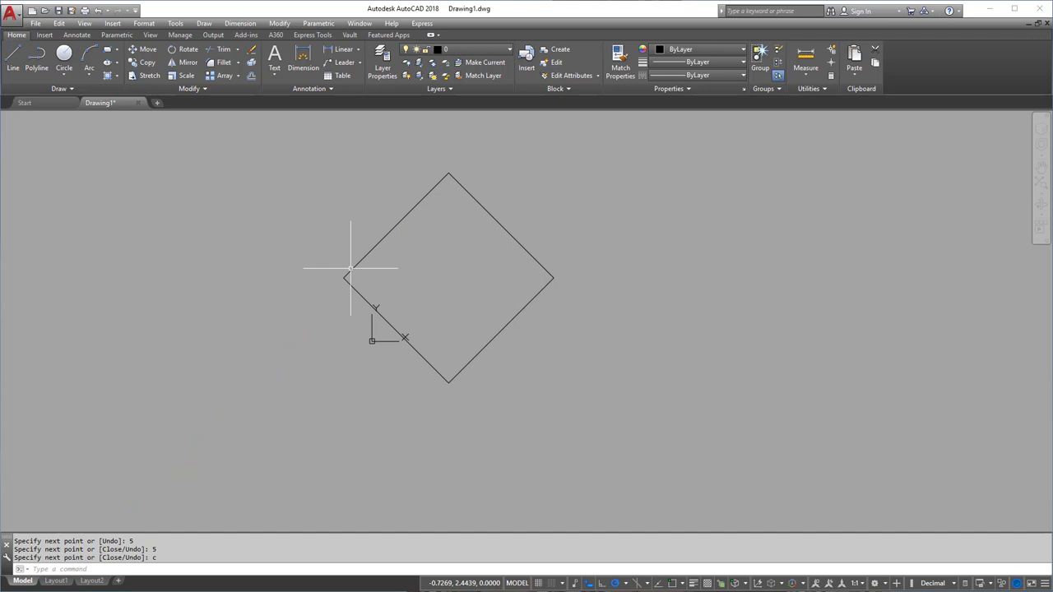
Erase the tilted square in two selections, lower sides first, then upper sides.
left_click(298, 174)
left_click(637, 406)
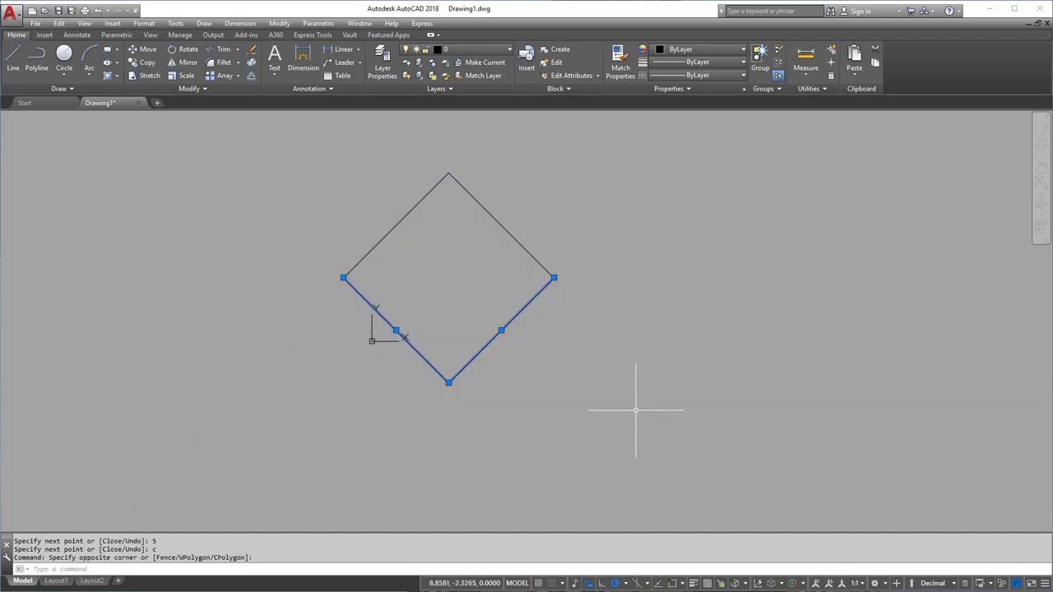
key("Delete")
left_click(592, 286)
left_click(365, 242)
key("Delete")
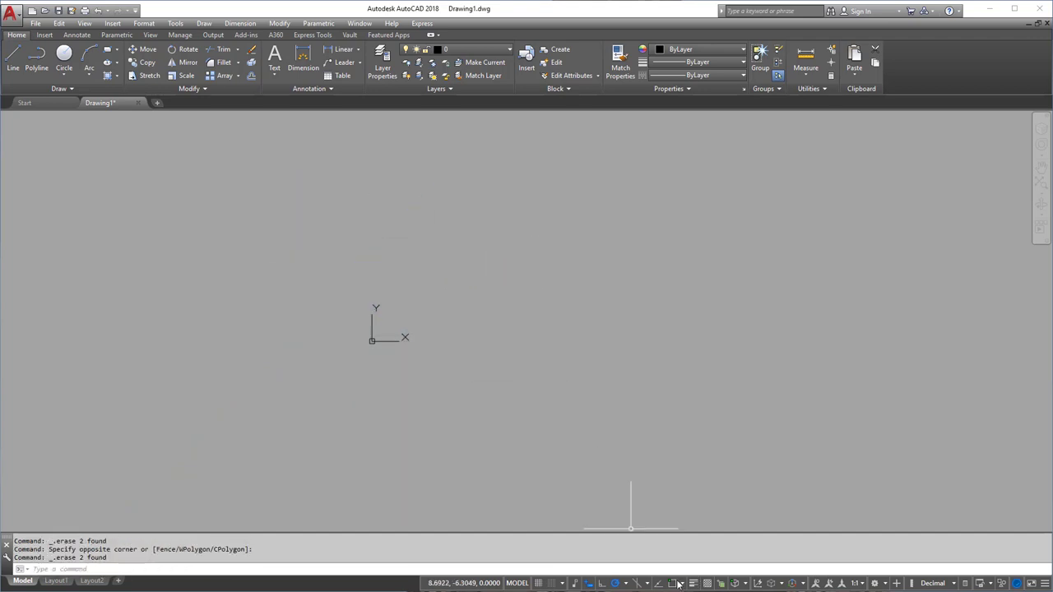
Set polar tracking to 5° increments, try and cancel a test line, then turn Dynamic Input off.
left_click(626, 583)
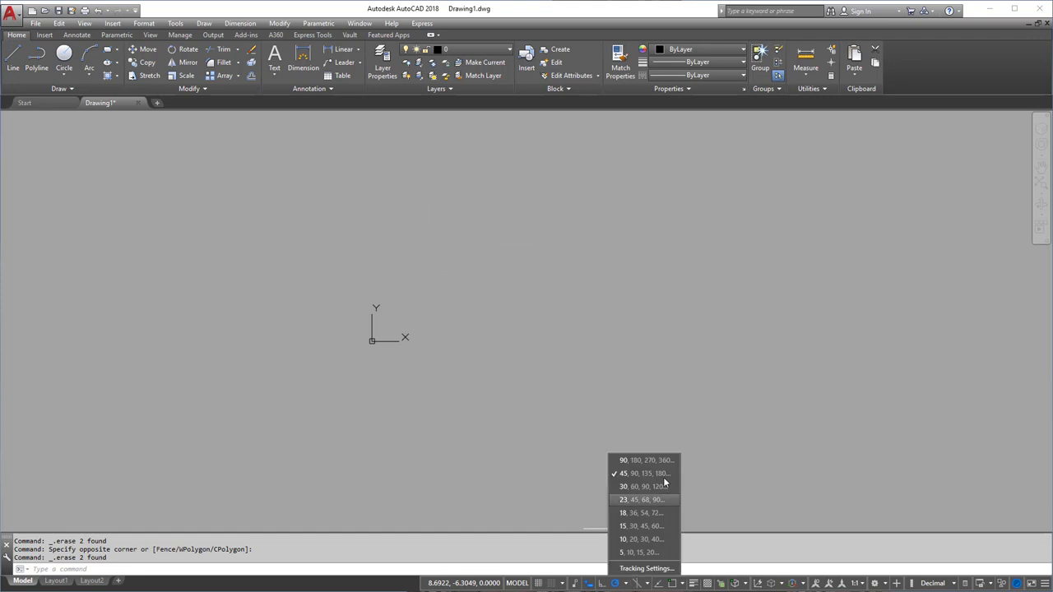
left_click(646, 553)
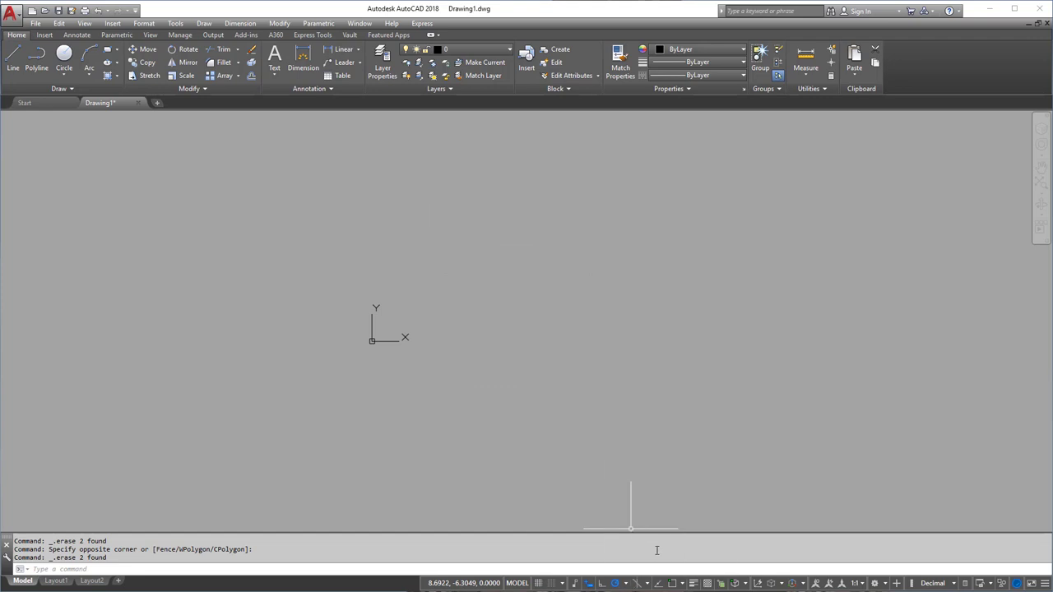
type("l")
key("Return")
left_click(416, 306)
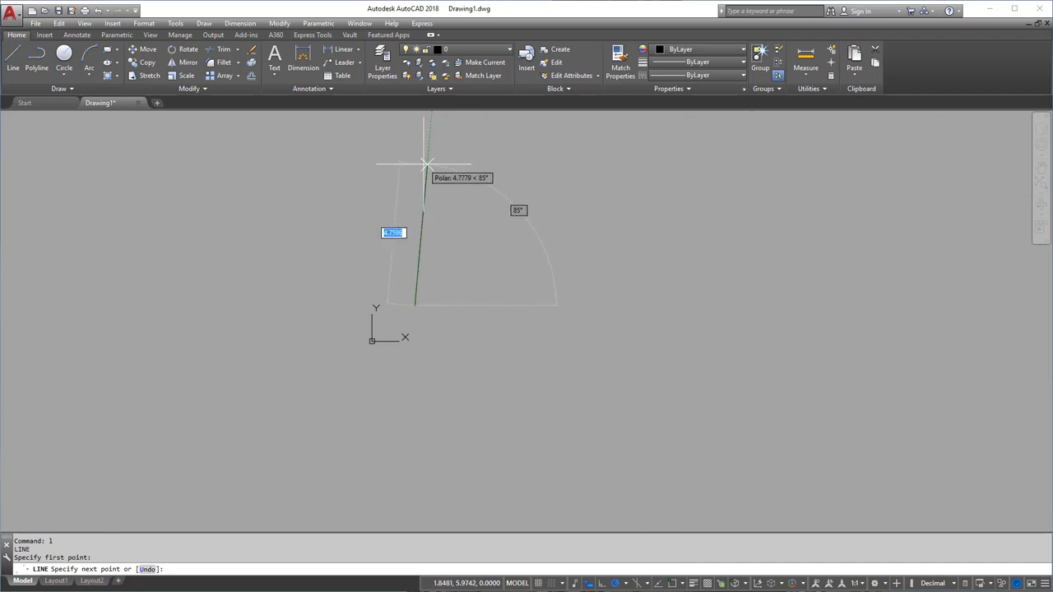
key("Escape")
key("Escape")
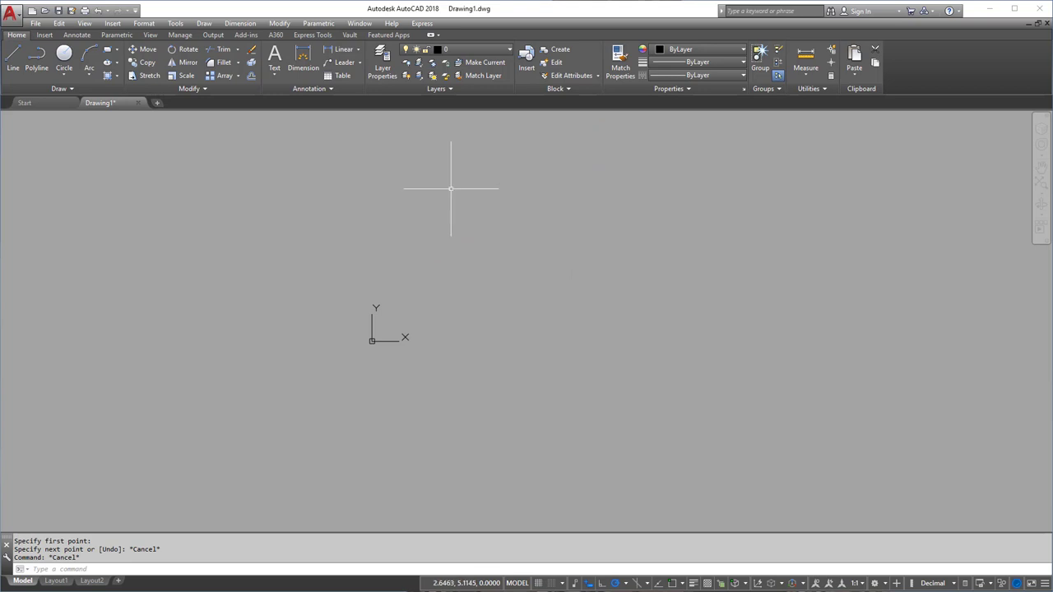
left_click(588, 585)
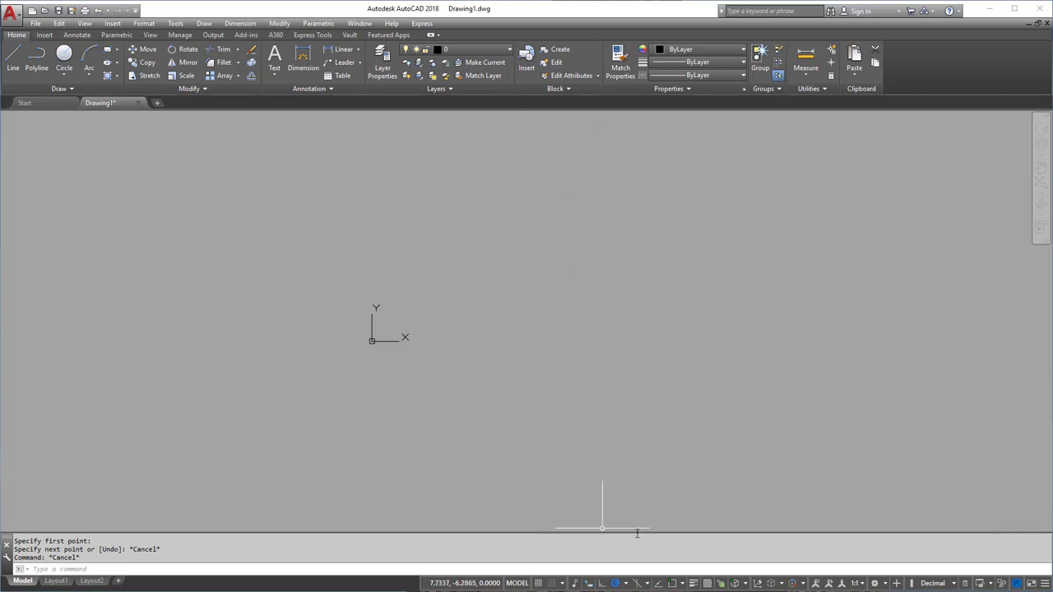
With Ortho on, draw a 5-unit square from three 5-unit sides, closing it with CL.
left_click(13, 56)
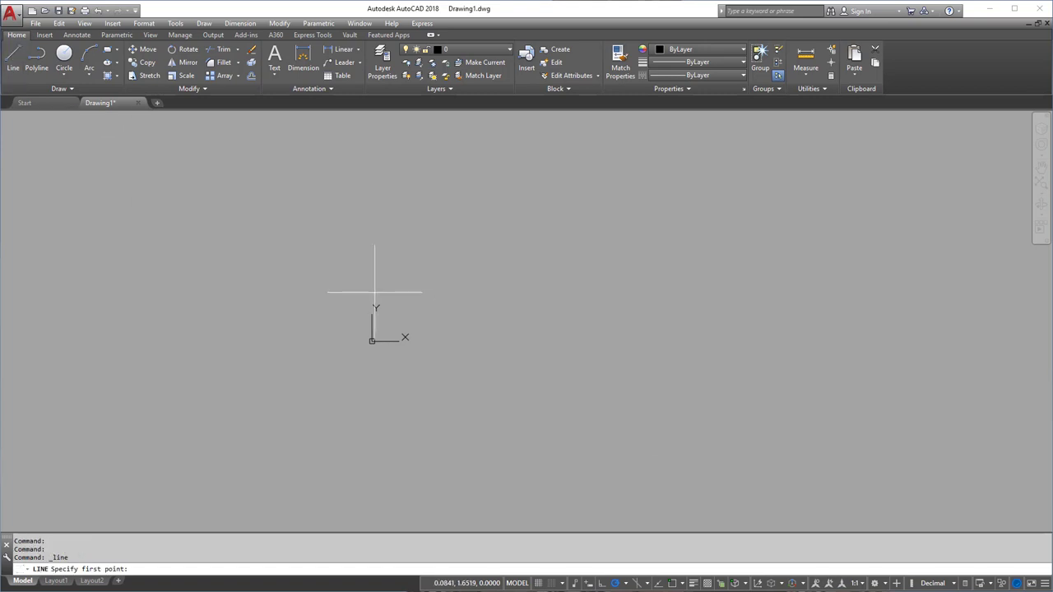
left_click(427, 311)
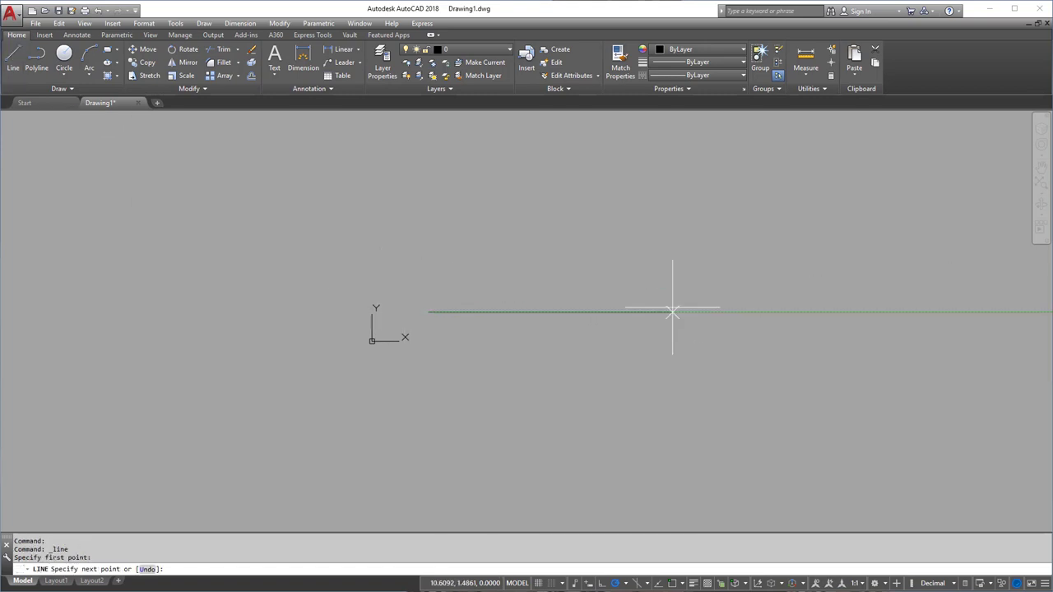
left_click(603, 584)
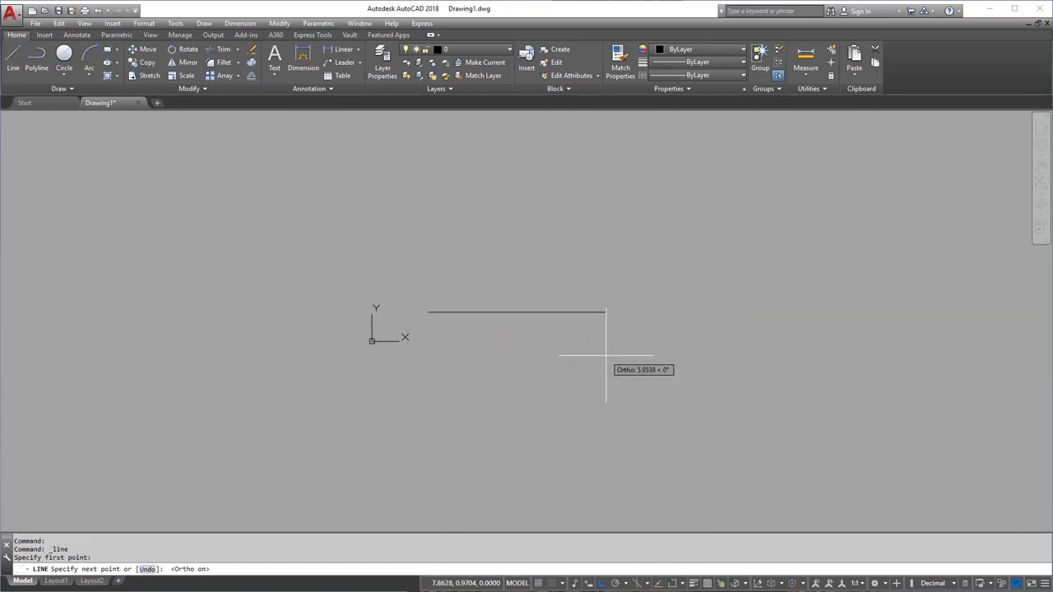
type("5")
key("Return")
type("5")
key("Return")
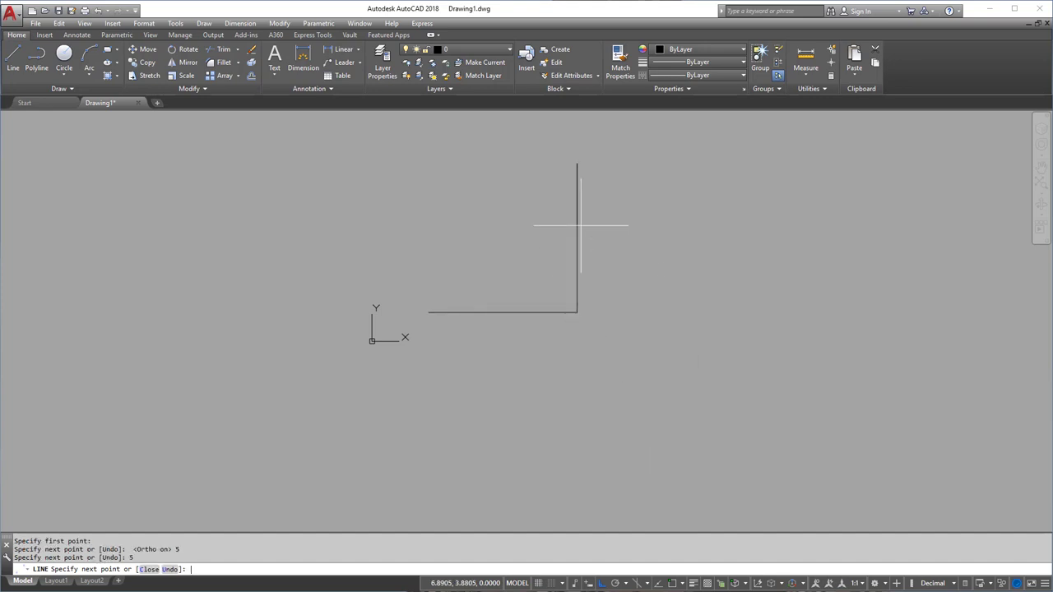
type("5")
key("Return")
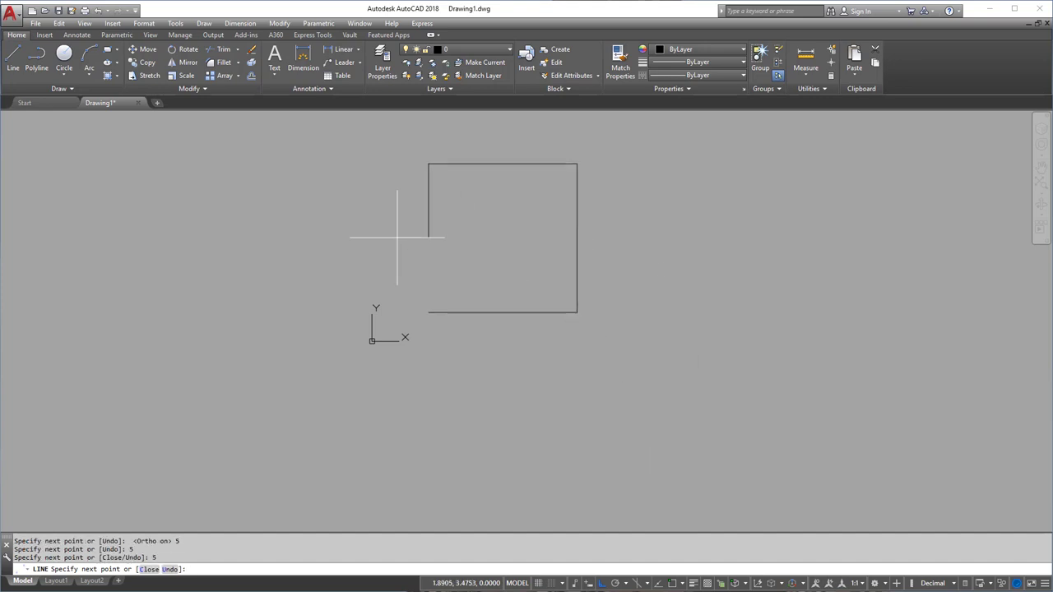
type("cxl")
key("Return")
type("cl")
key("Return")
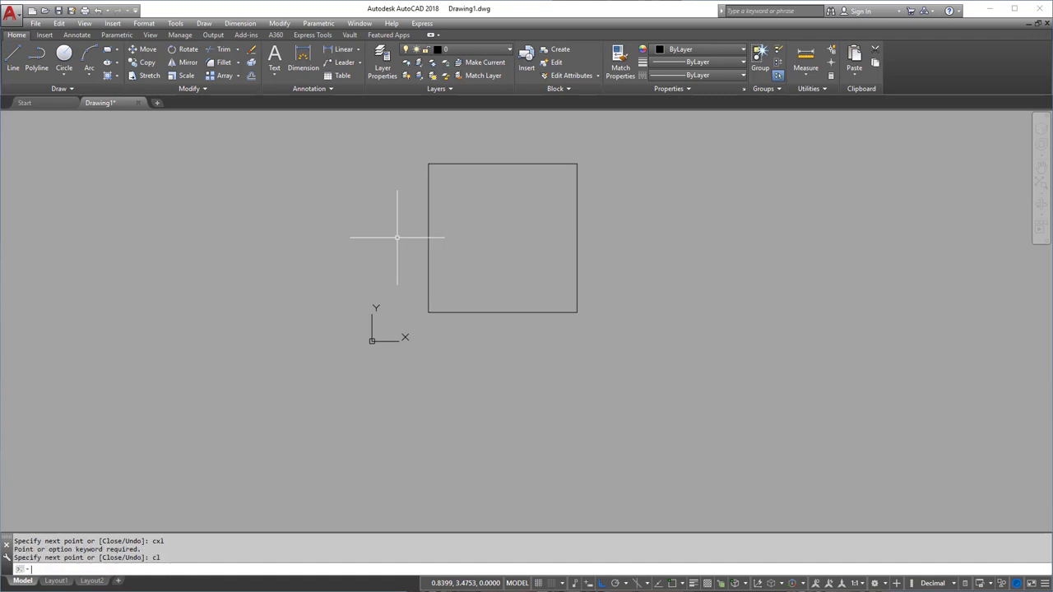
Window-select the 5-unit square and delete it.
left_click(385, 158)
left_click(694, 373)
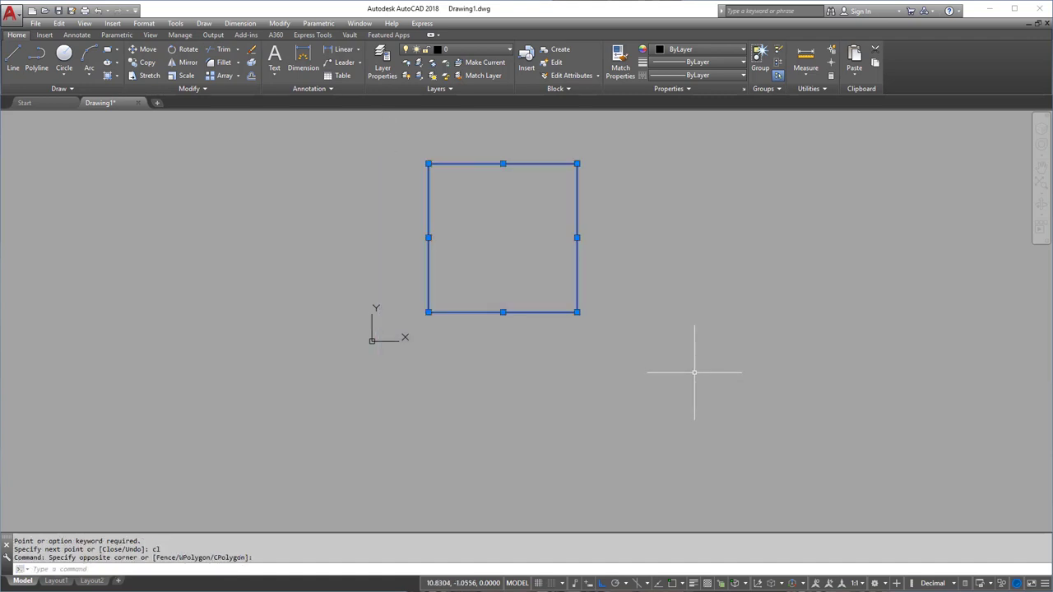
key("Delete")
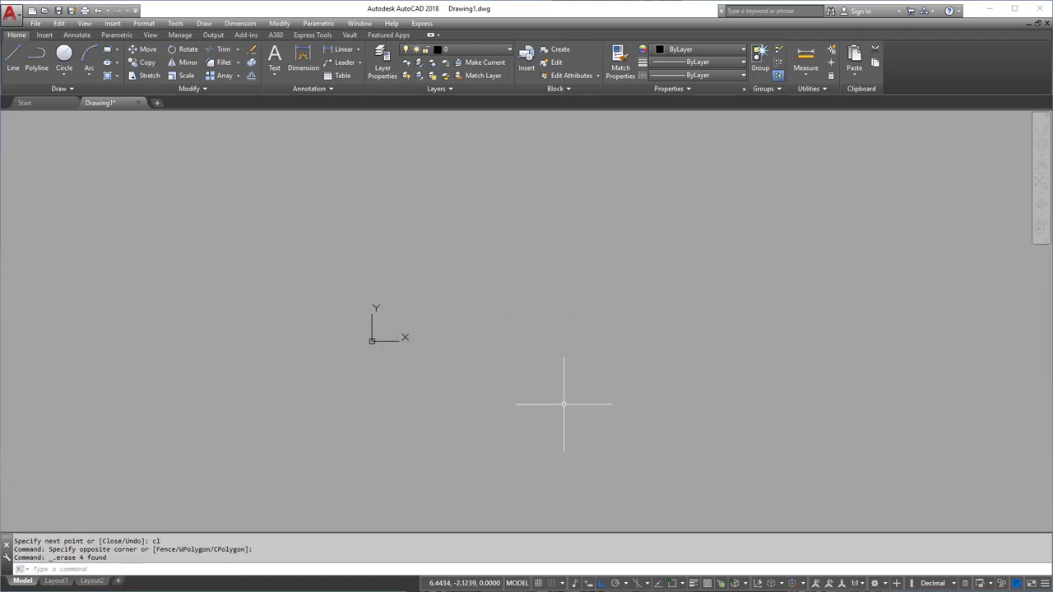
Draw three 5-unit square sides followed by a 35-unit line straight down.
left_click(13, 58)
left_click(494, 344)
type("5")
key("Return")
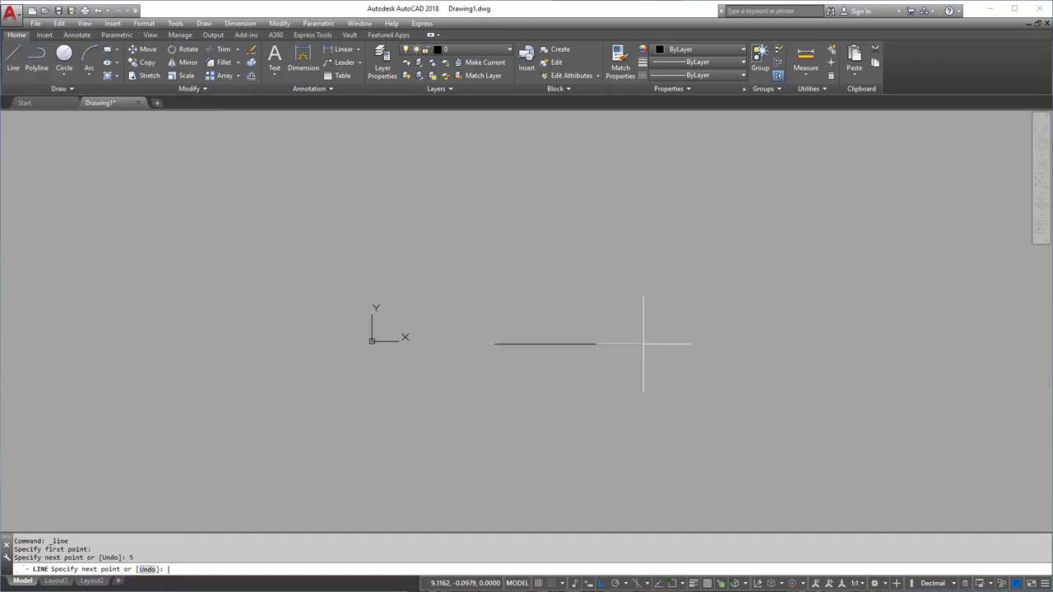
type("5")
key("Return")
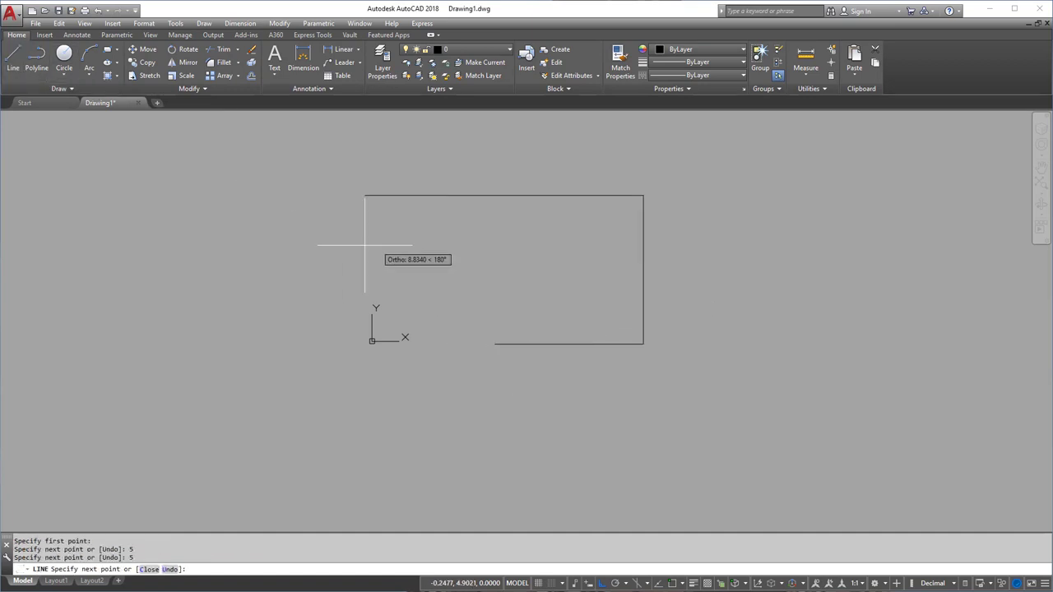
type("5")
key("Return")
type("3")
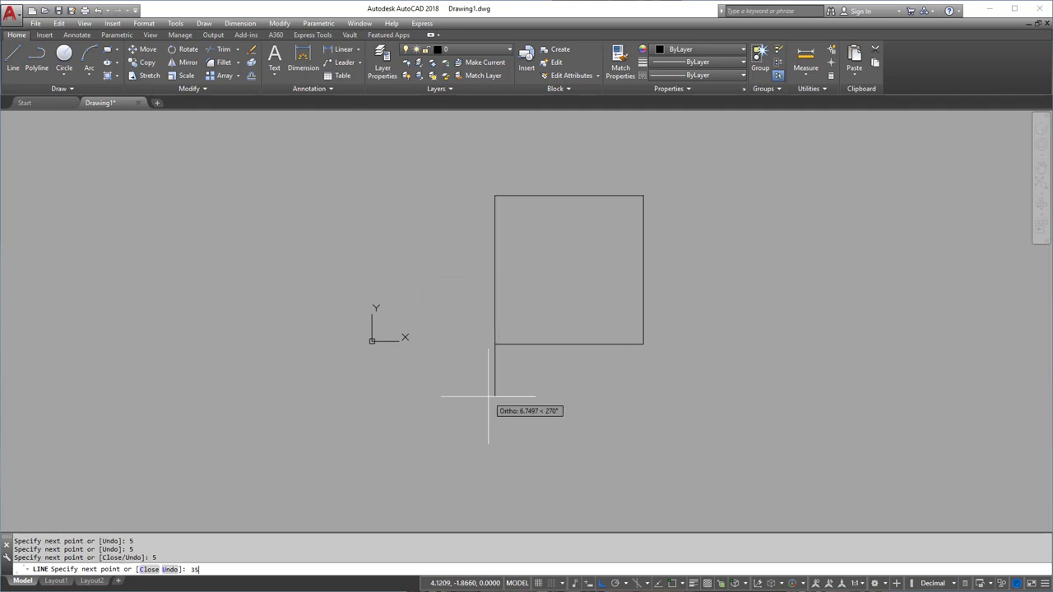
type("5")
key("Return")
key("Escape")
key("Escape")
key("Escape")
Crossing-select and delete all the practice lines, including the leftover top line.
left_click(723, 199)
left_click(490, 426)
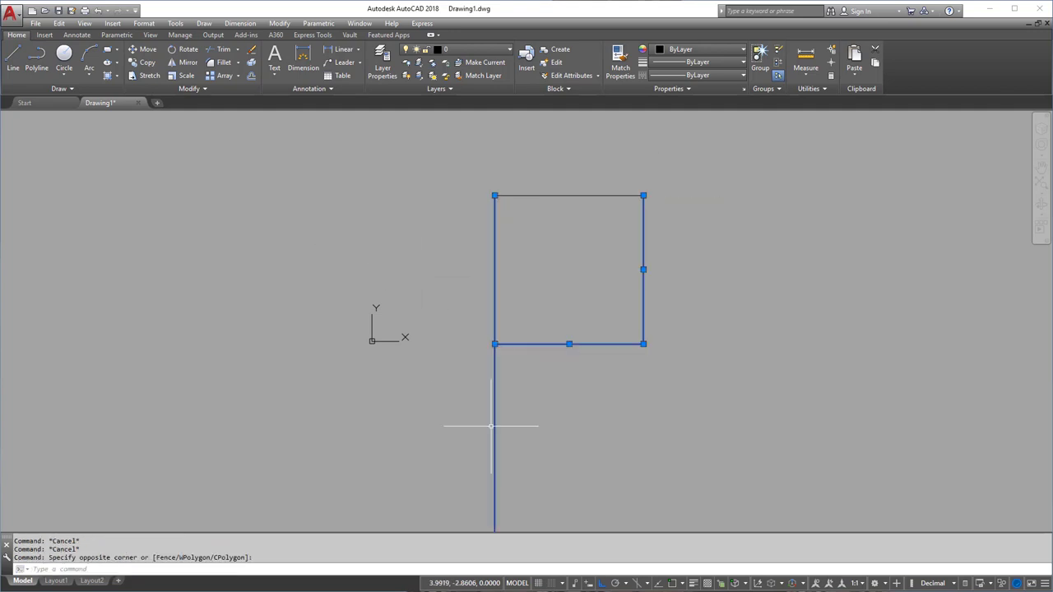
key("Delete")
left_click(769, 182)
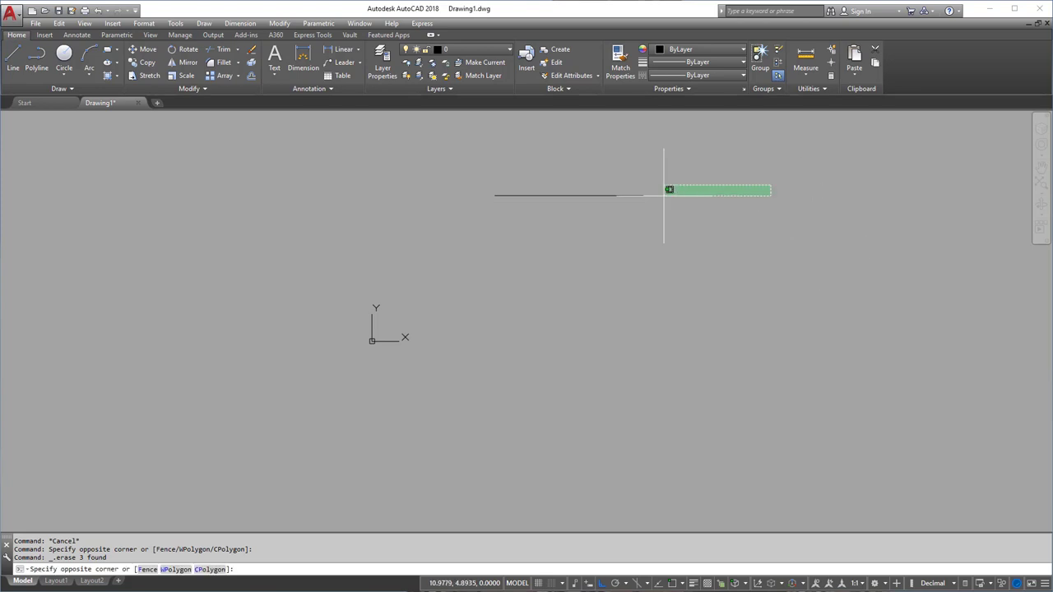
left_click(522, 214)
key("Delete")
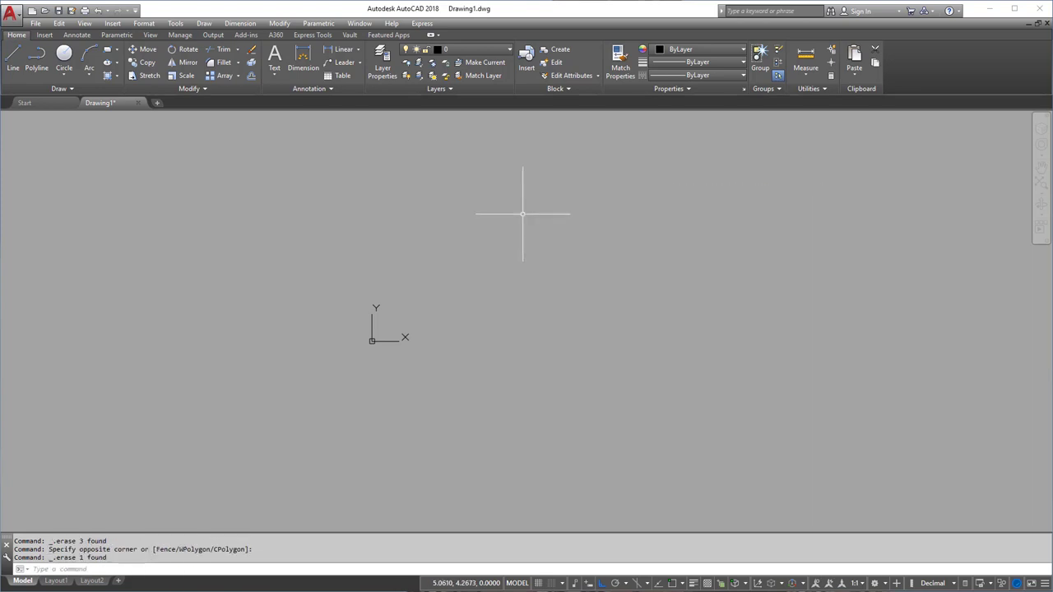
Draw a long horizontal line ending in a short vertical segment upward.
left_click(13, 58)
left_click(303, 249)
left_click(601, 249)
left_click(588, 230)
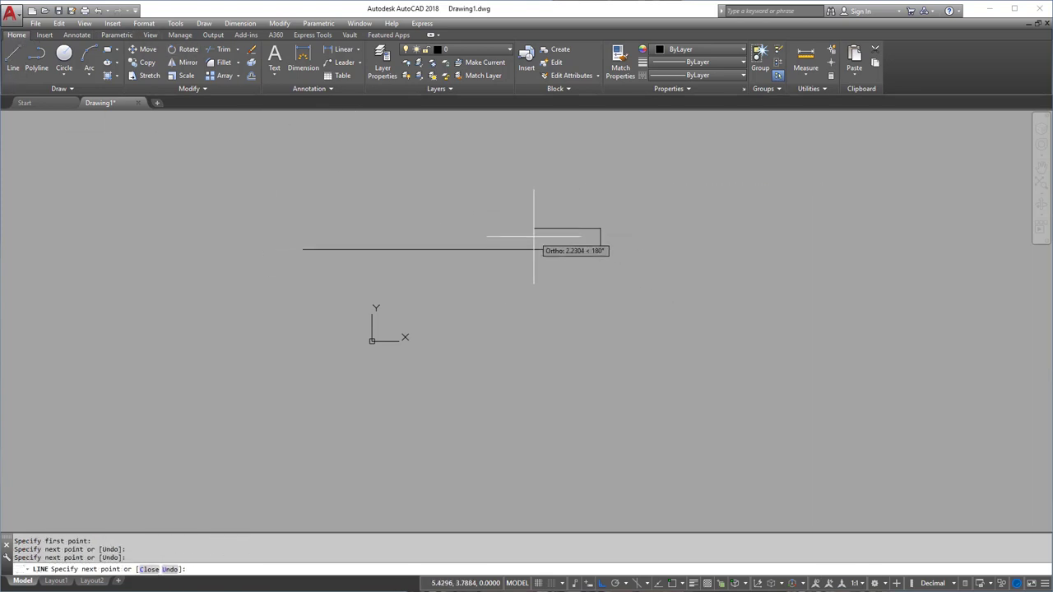
key("Escape")
Practice selecting the horizontal and short vertical lines, clearing each selection.
left_click(662, 206)
left_click(480, 299)
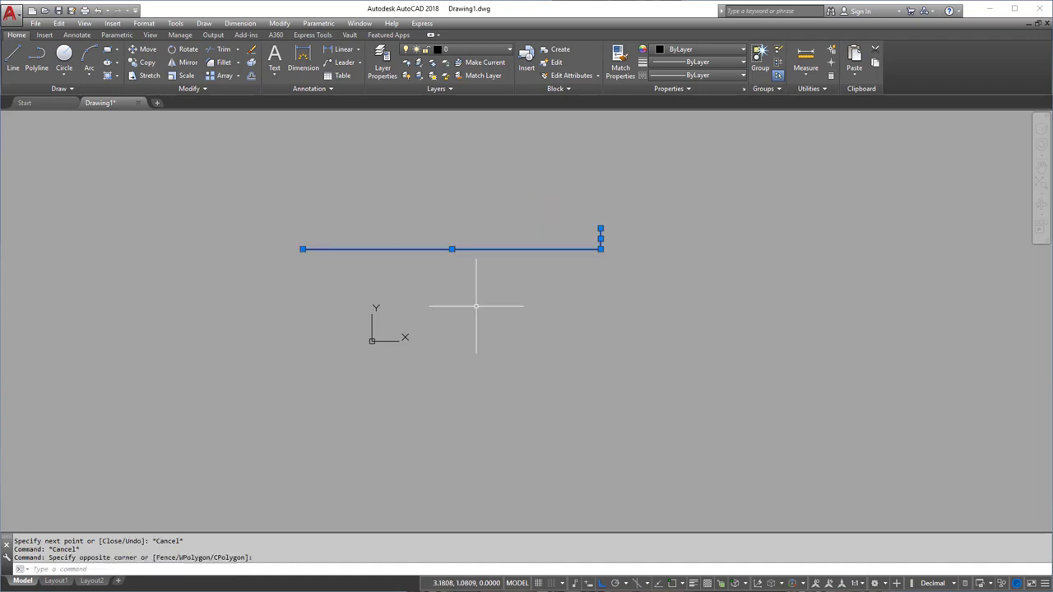
key("Escape")
left_click(600, 248)
key("Escape")
left_click(601, 244)
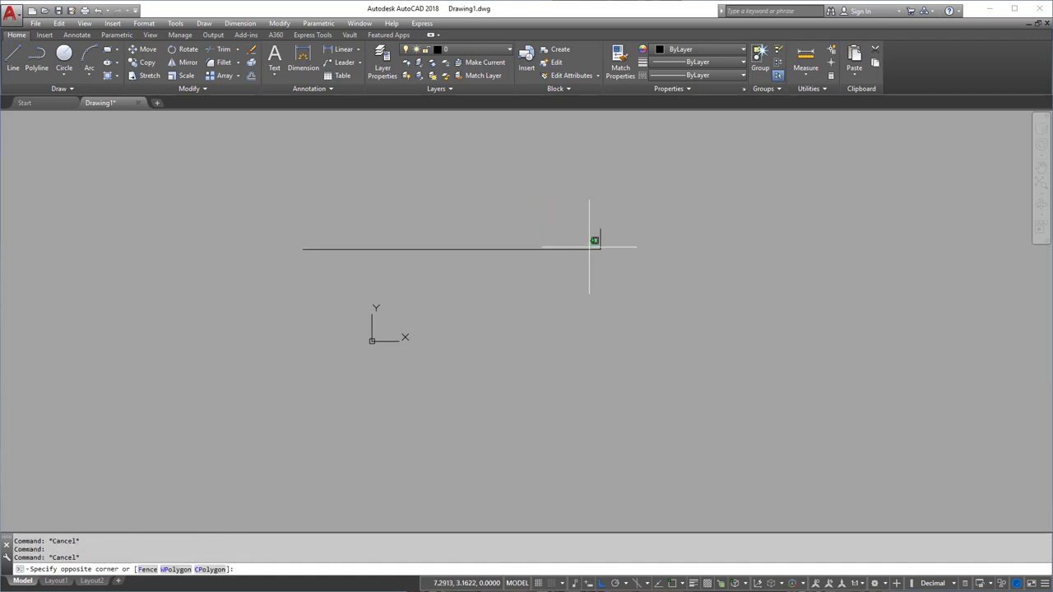
left_click(589, 237)
left_click(600, 241)
key("Escape")
Erase the horizontal line and then the short vertical line, leaving the drawing blank.
left_click(587, 259)
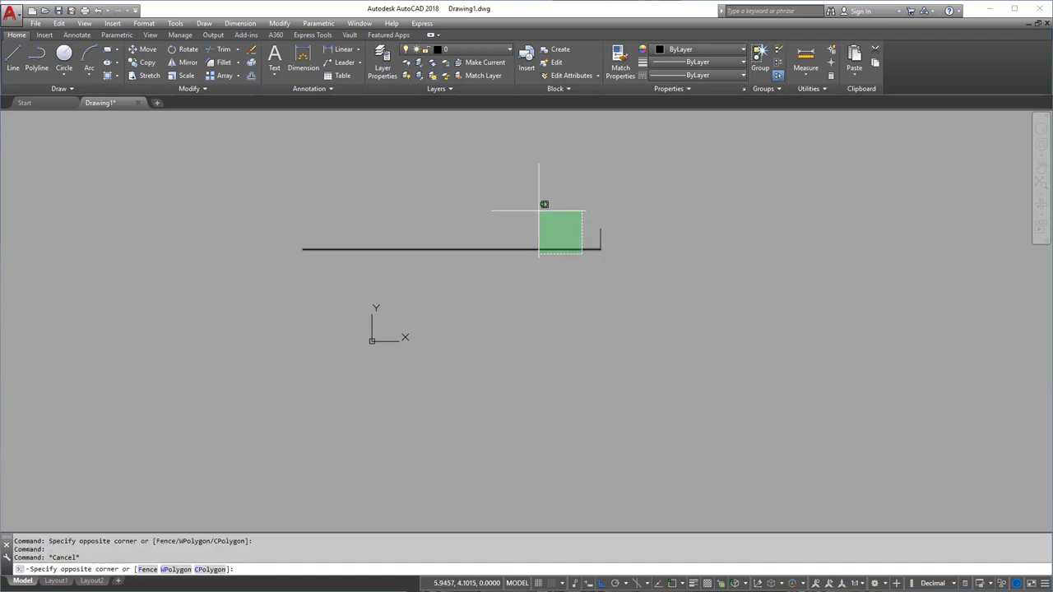
left_click(524, 202)
key("Delete")
left_click(668, 204)
left_click(548, 252)
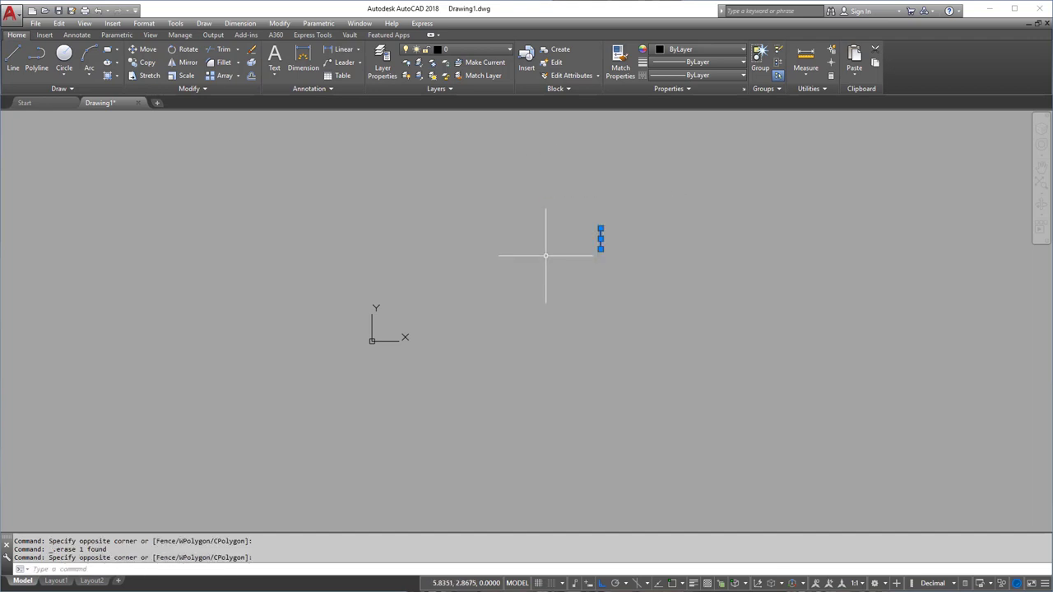
key("Delete")
key("Escape")
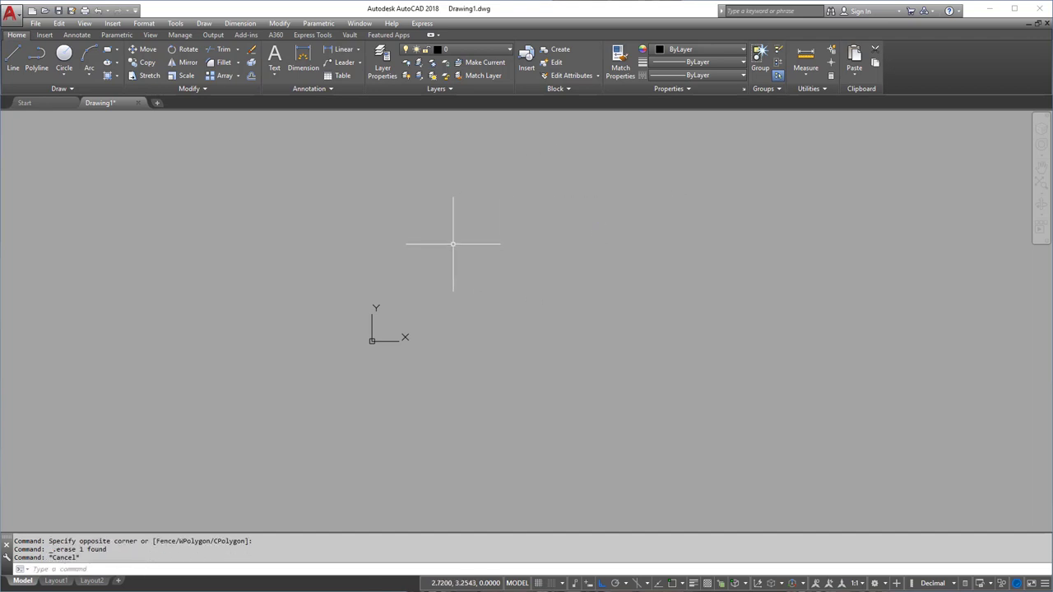